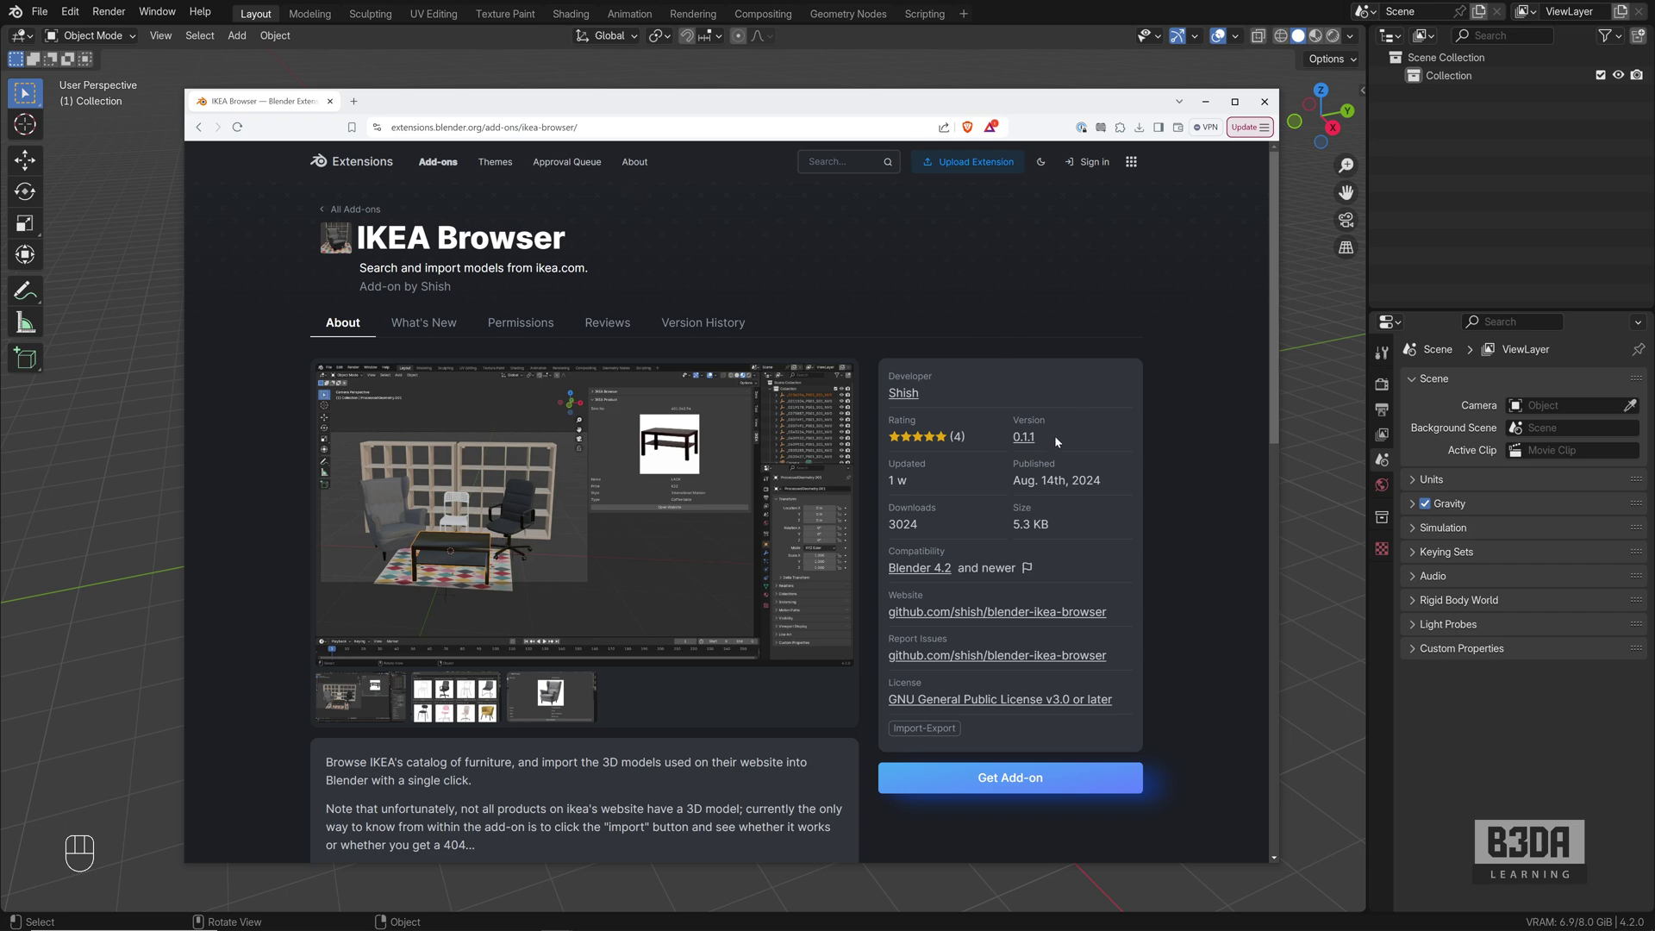
# - Check the publication date on the IKEA Browser add-on page, and return to Blender
pyautogui.moveTo(1038, 437); pyautogui.dragTo(1102, 481)
pyautogui.moveTo(888, 105); pyautogui.dragTo(883, 68)
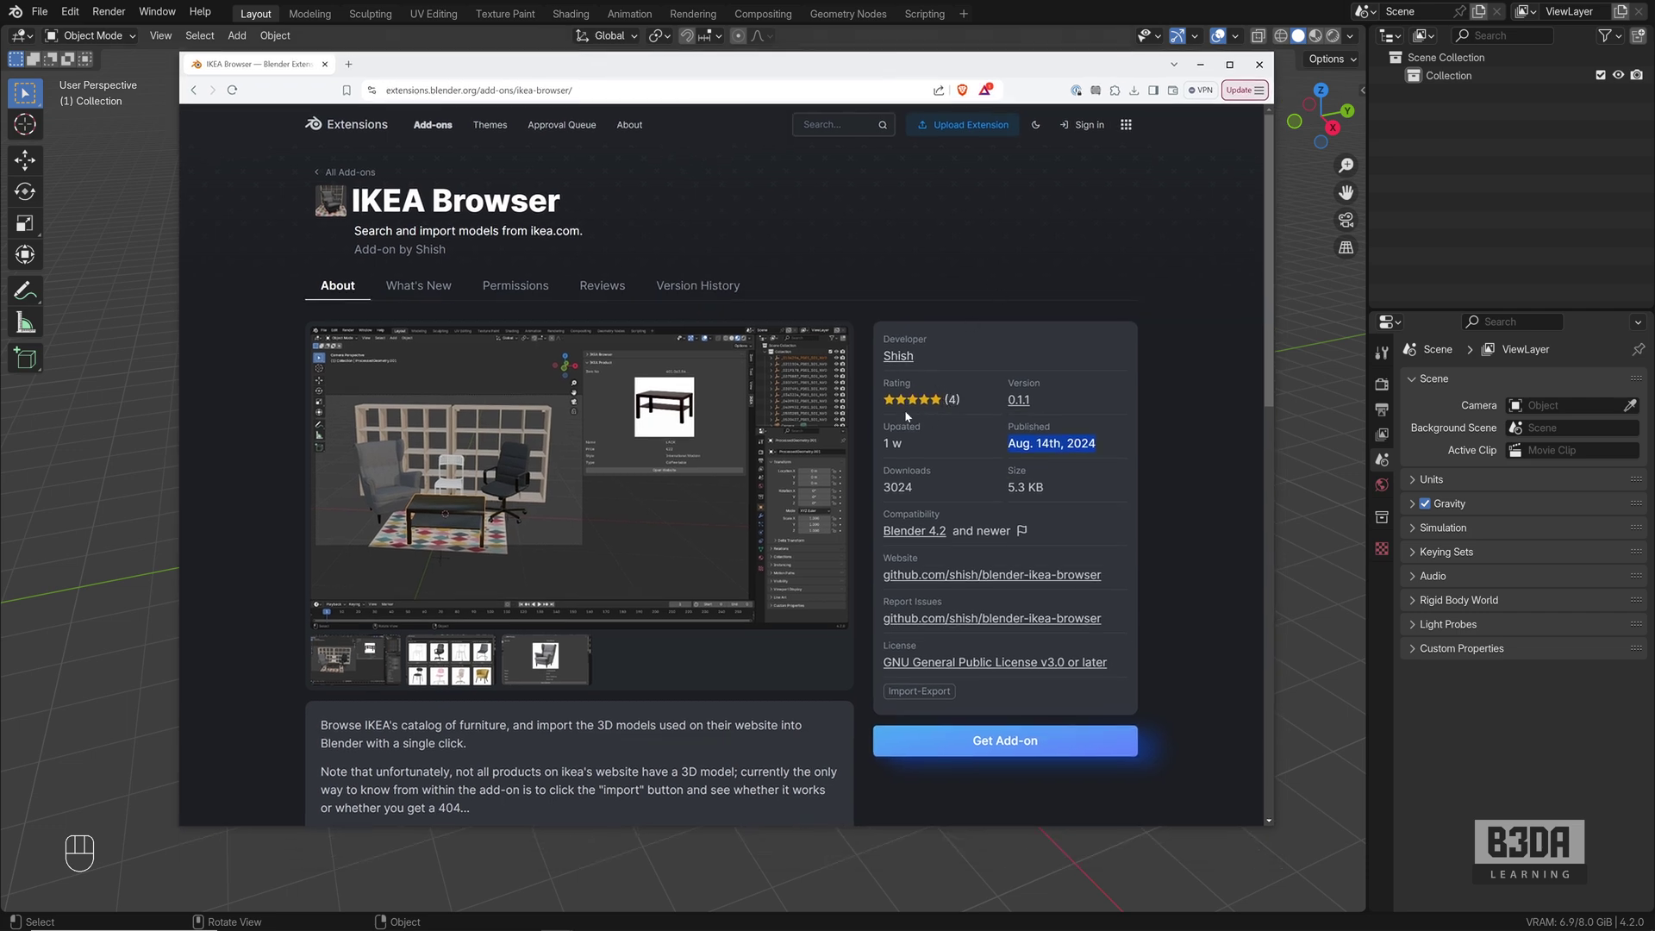
pyautogui.click(873, 39)
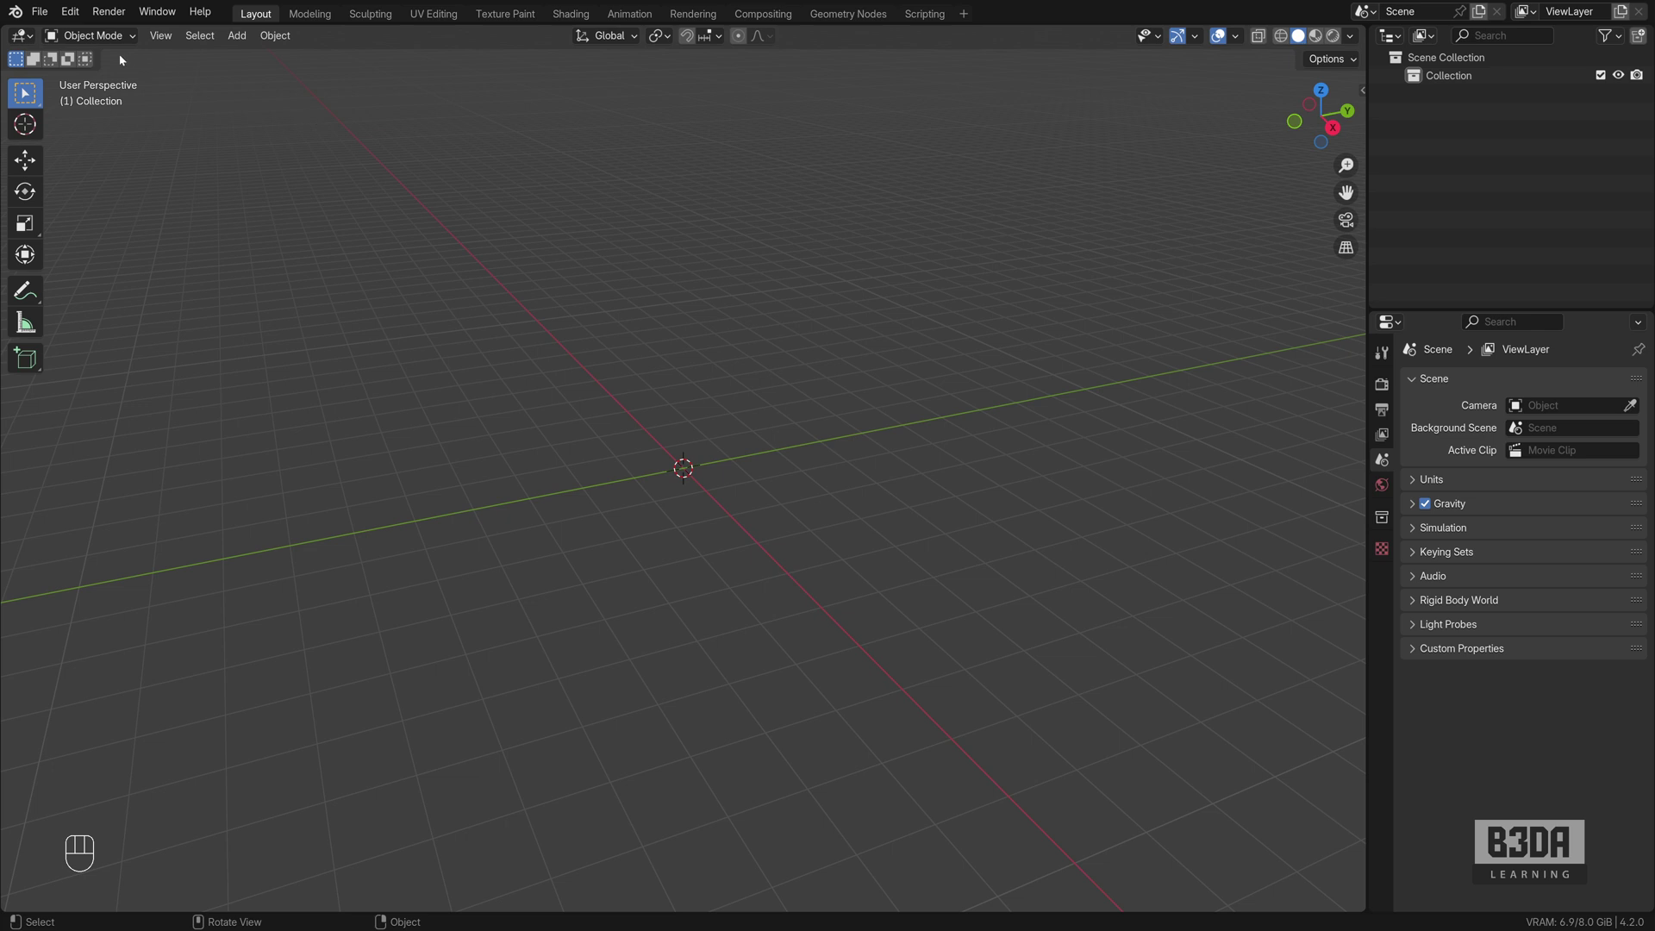
# - Search the available extensions in the Blender preferences for ikea
pyautogui.click(72, 12)
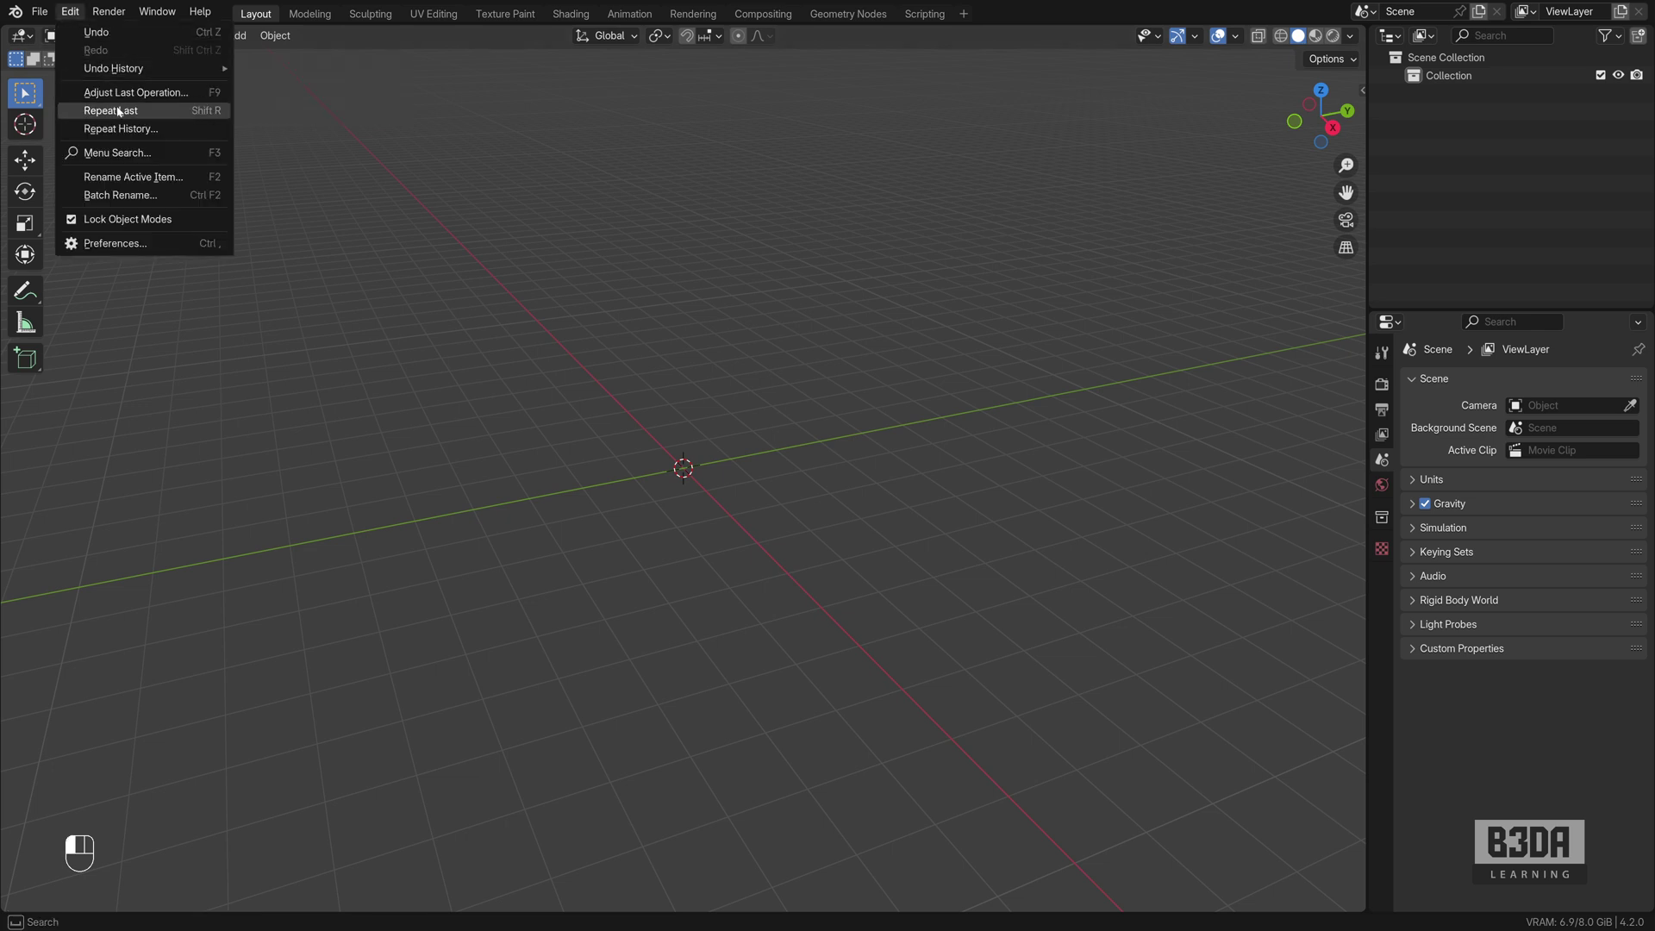
pyautogui.click(147, 243)
pyautogui.moveTo(375, 9); pyautogui.dragTo(806, 223)
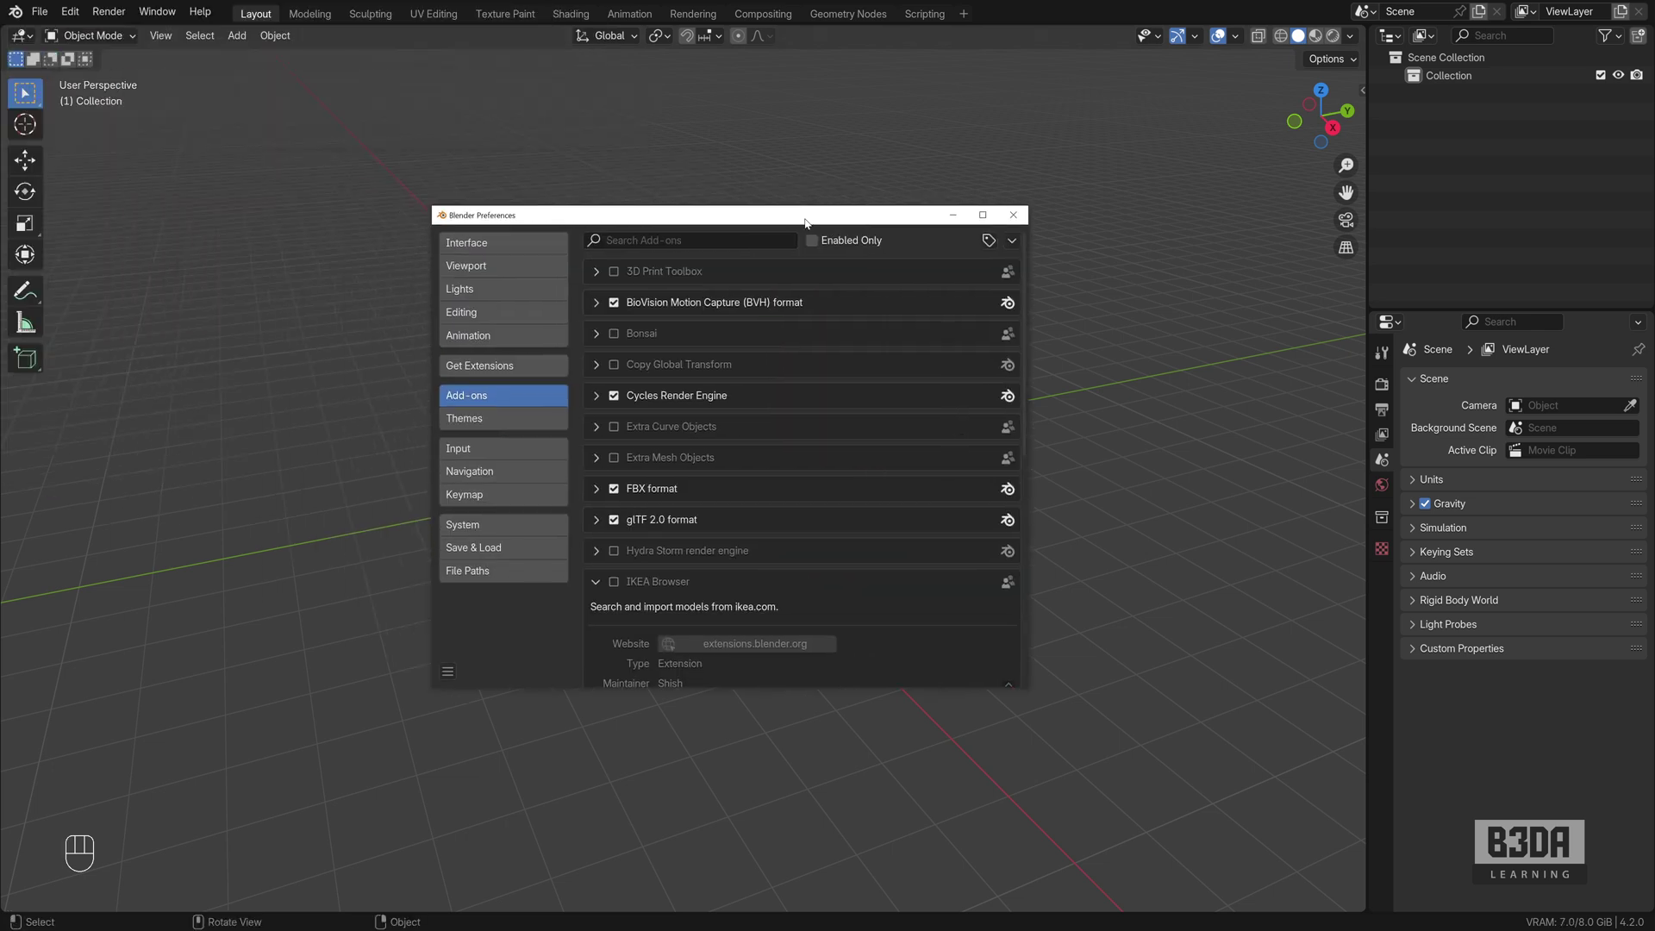
pyautogui.click(479, 369)
pyautogui.click(681, 240)
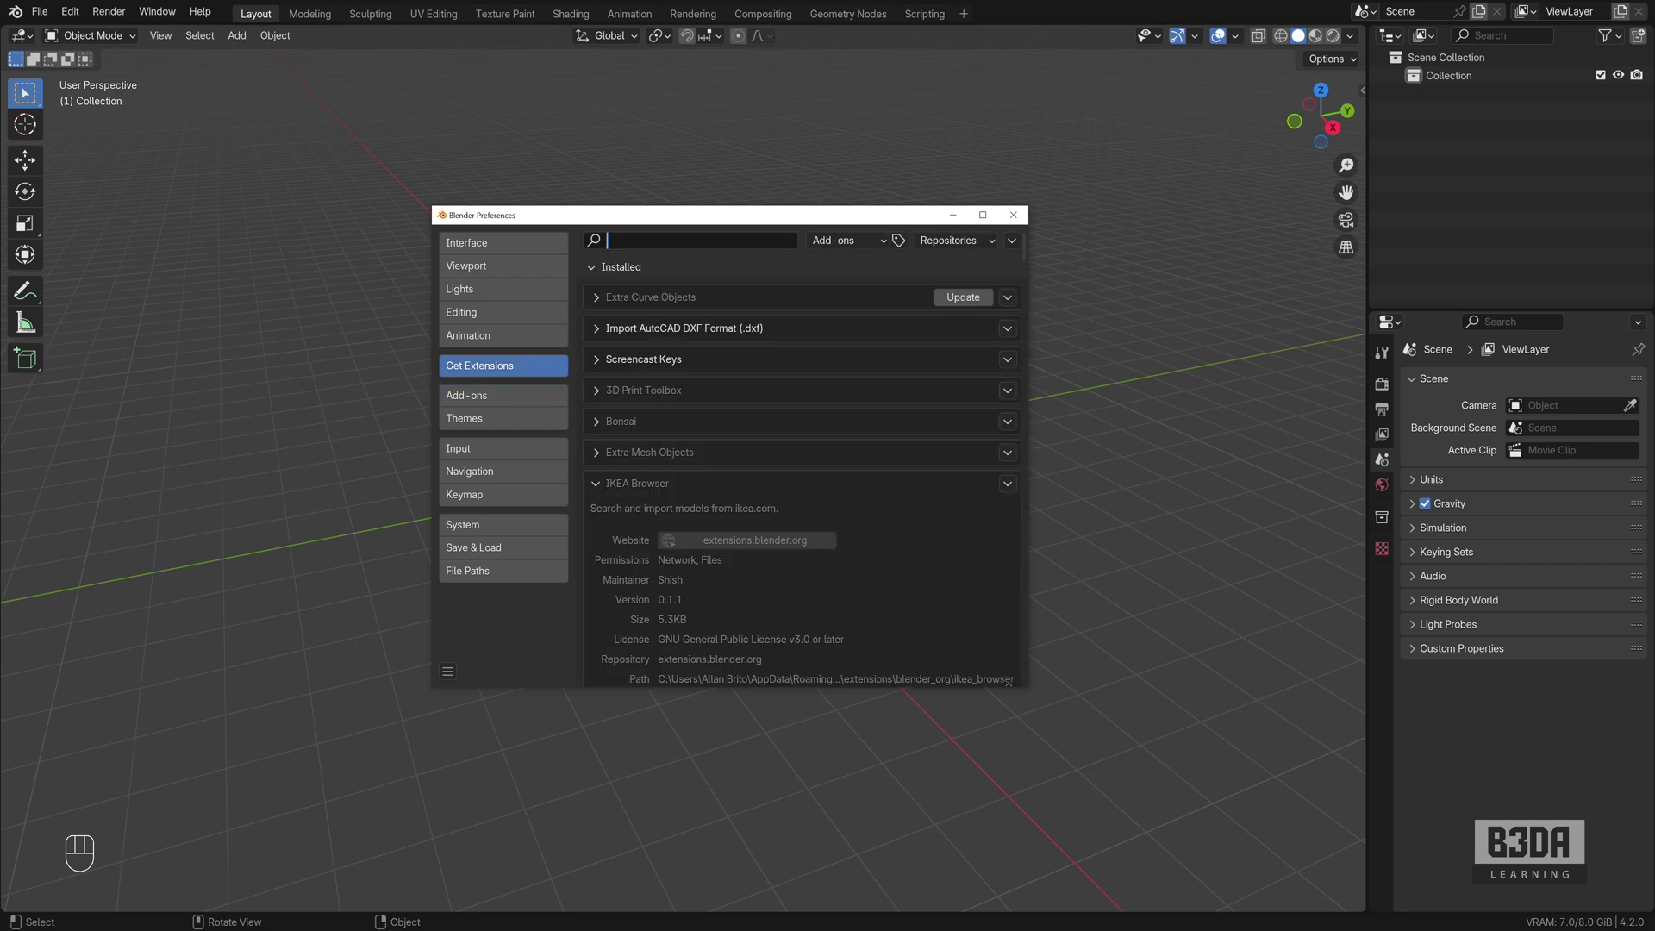
pyautogui.write('ikea')
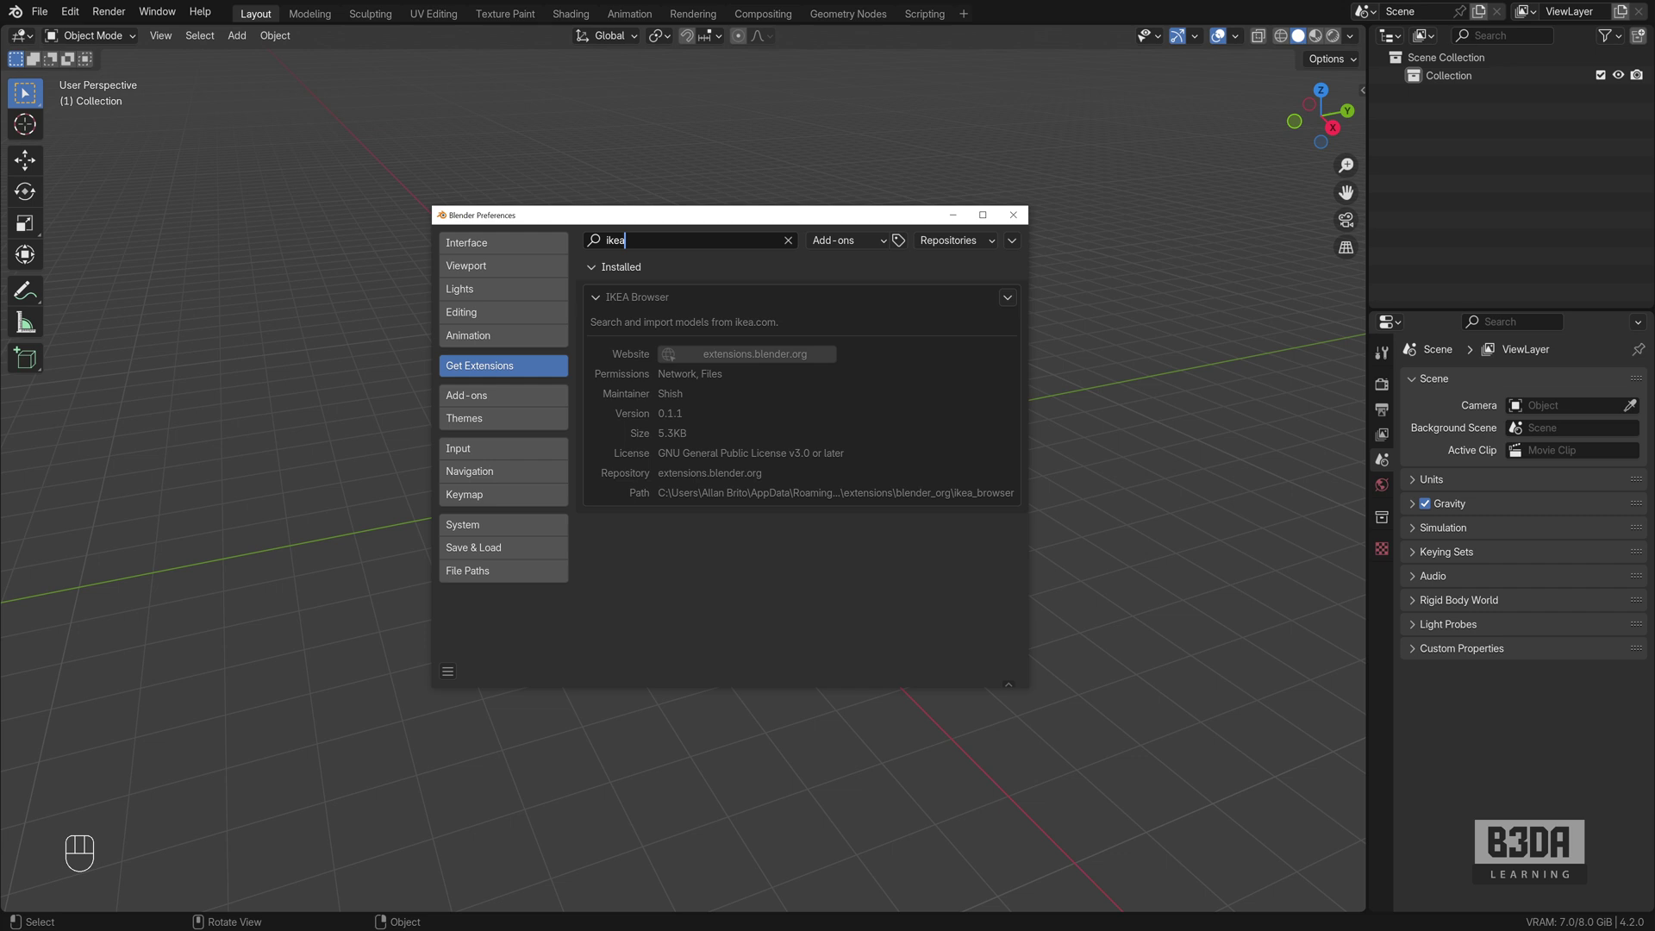
# - Enable the IKEA Browser add-on, review its country and language settings, and close the preferences
pyautogui.click(479, 395)
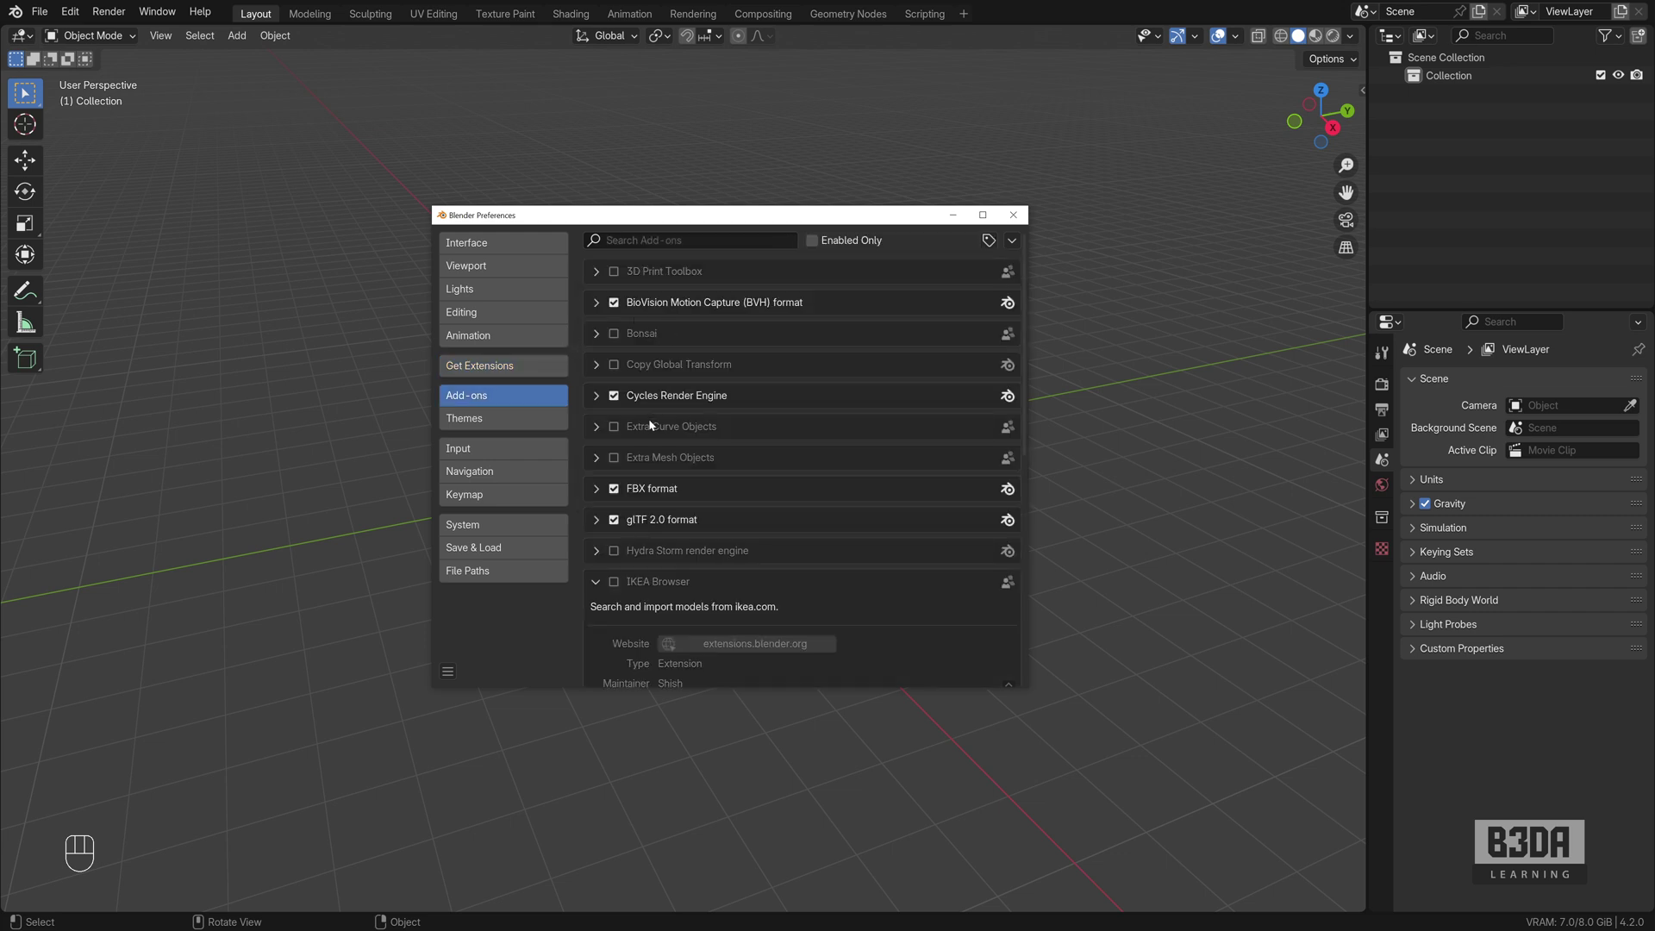
pyautogui.scroll(-5, 638, 428)
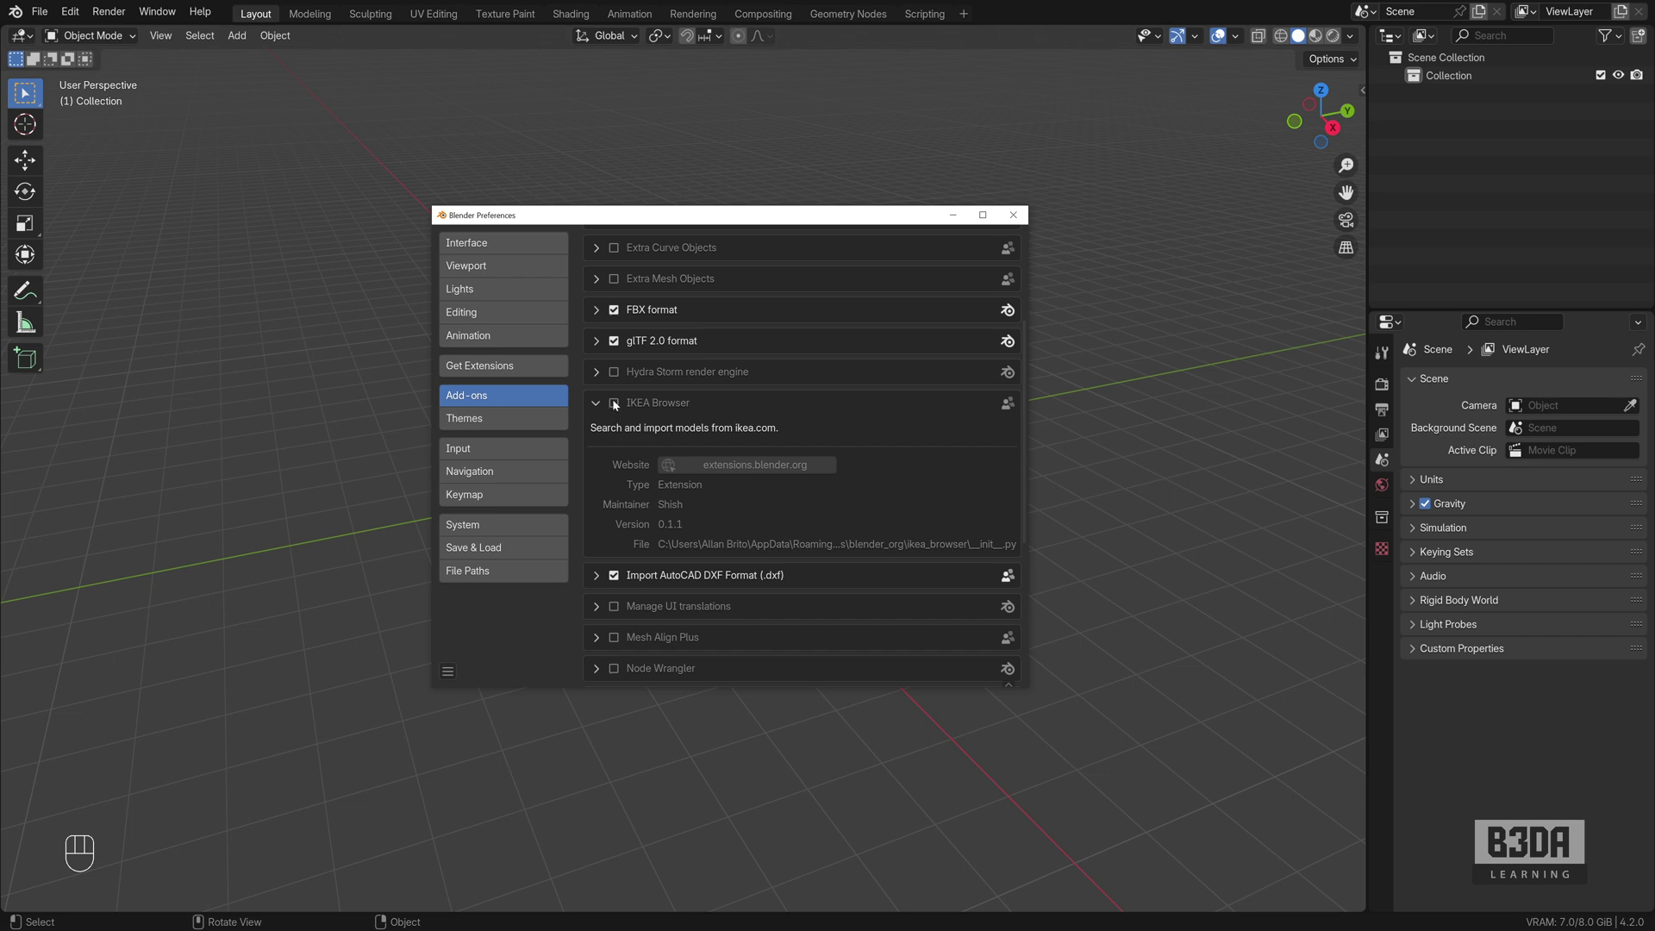
pyautogui.click(614, 403)
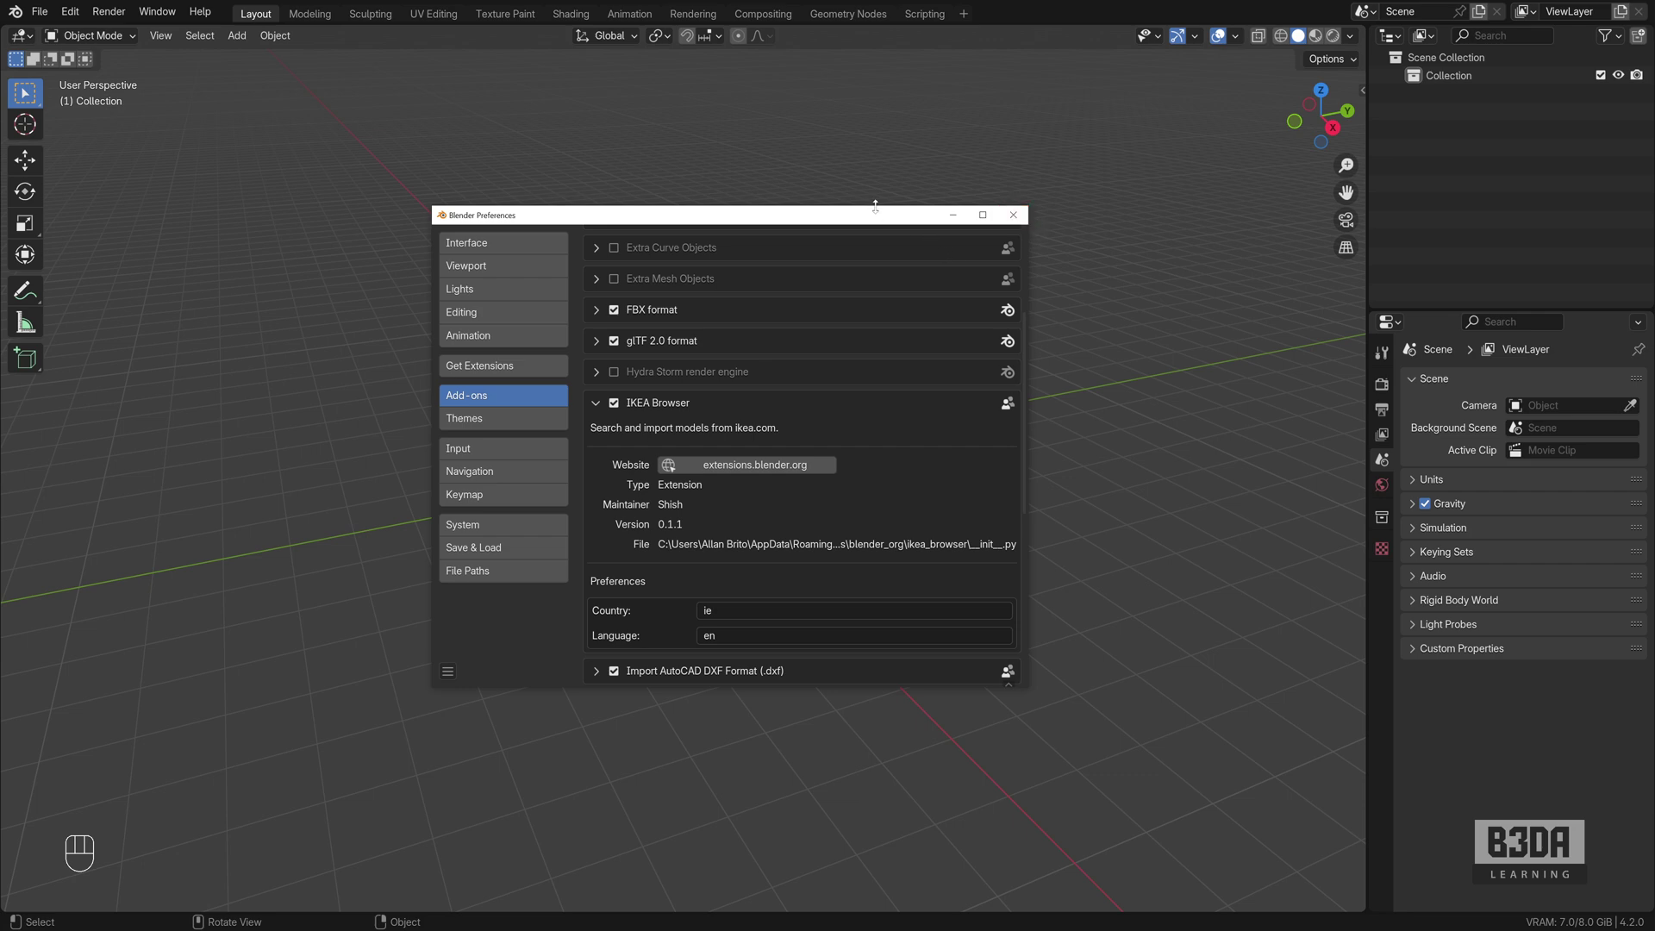
pyautogui.moveTo(877, 206); pyautogui.dragTo(894, 138)
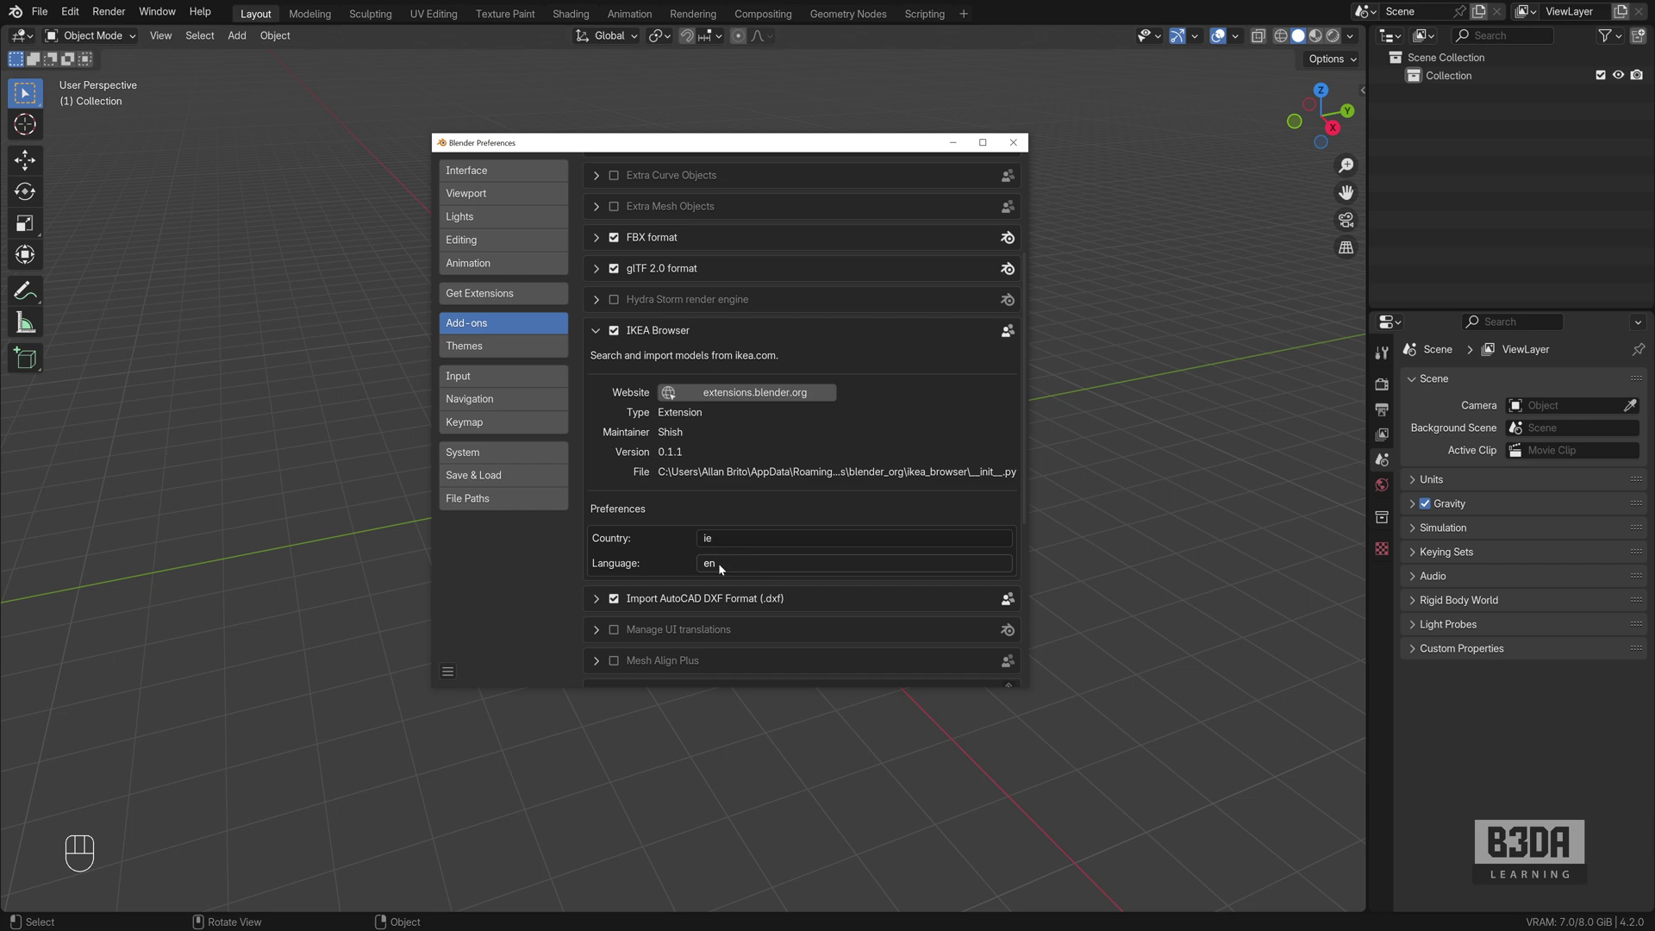
pyautogui.click(925, 540)
pyautogui.click(1013, 142)
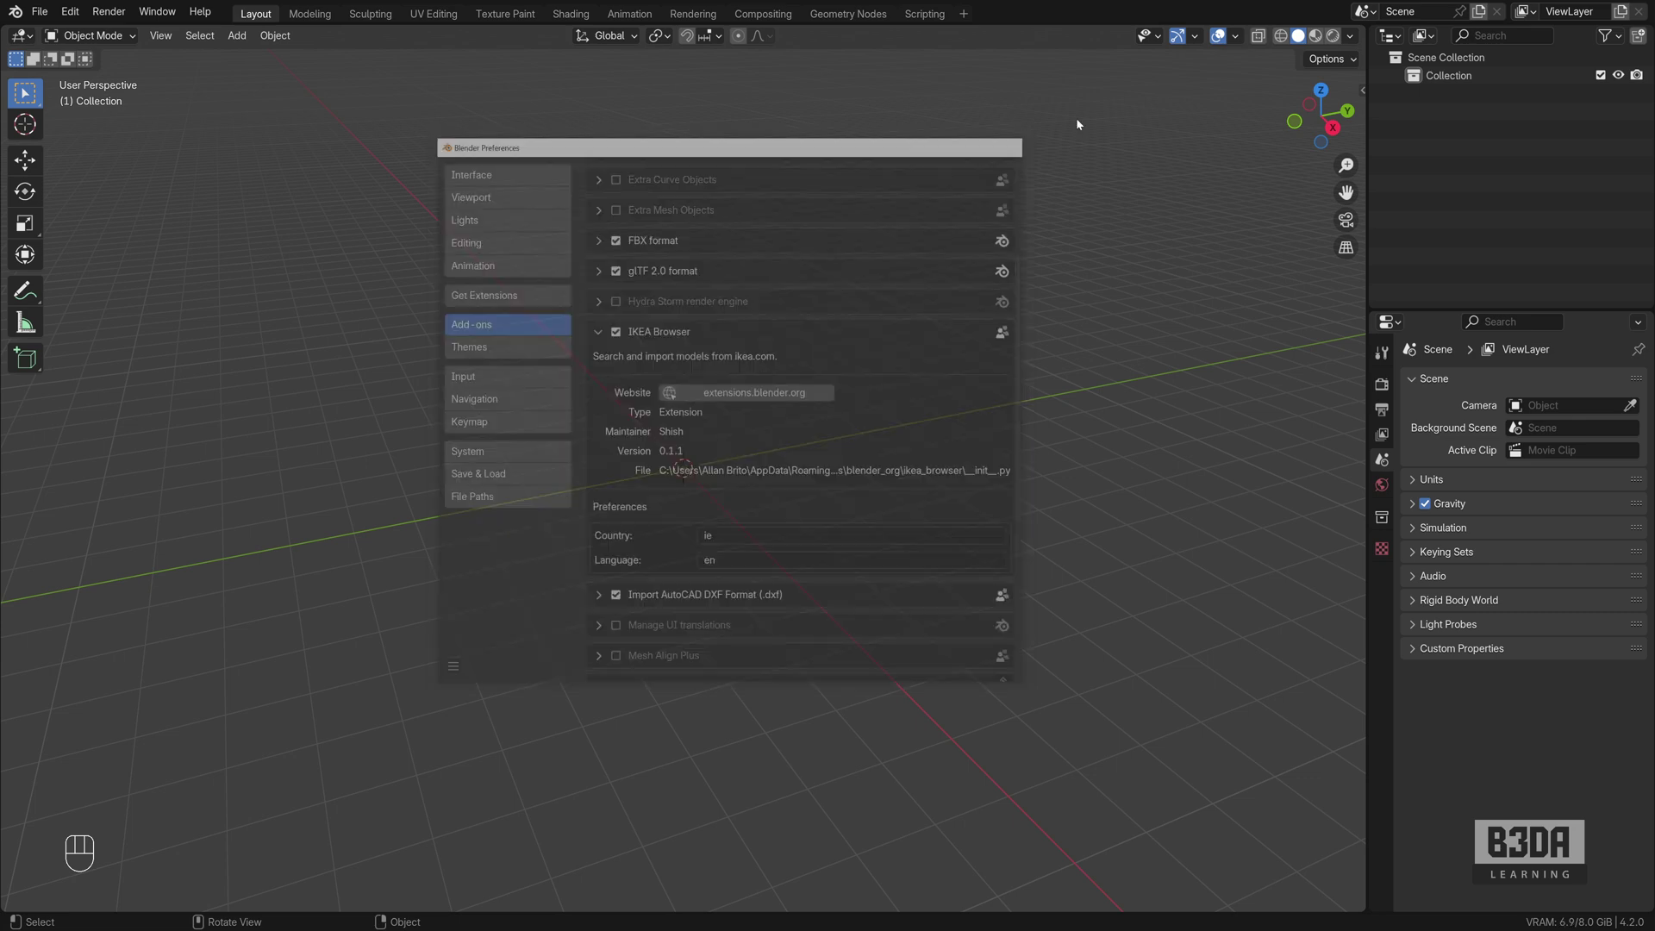
# - Show the IKEA Browser in the 3D viewport's sidebar and widen it to view the sofa listings
pyautogui.click(1362, 90)
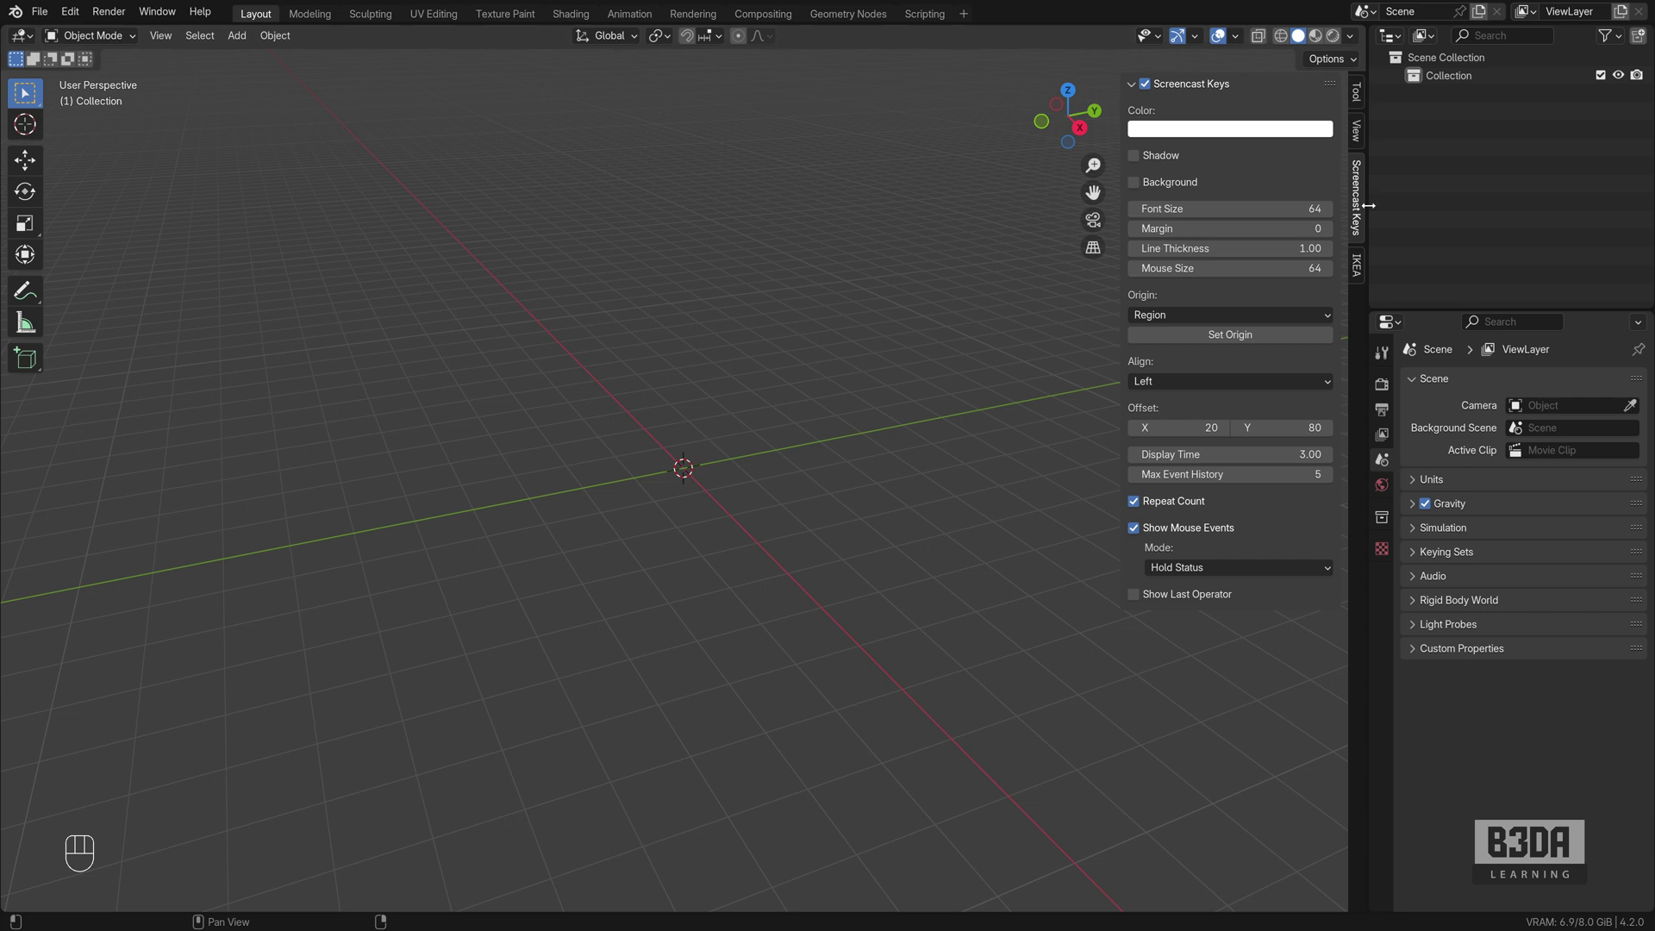
pyautogui.click(1357, 264)
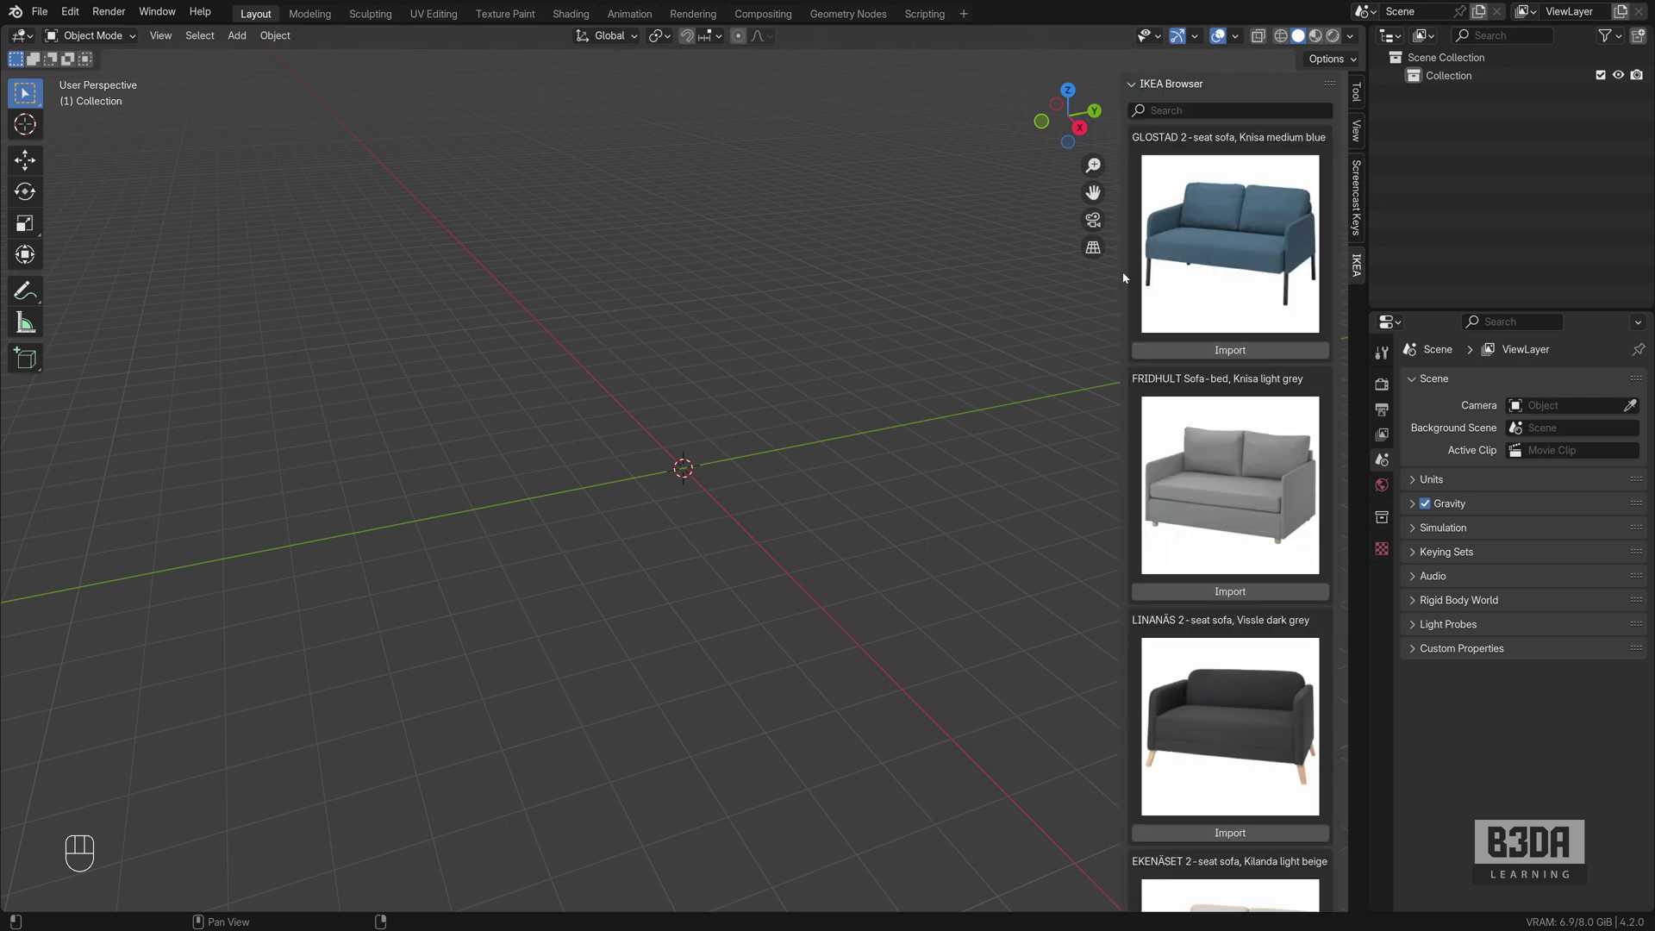
pyautogui.moveTo(1123, 274); pyautogui.dragTo(970, 251)
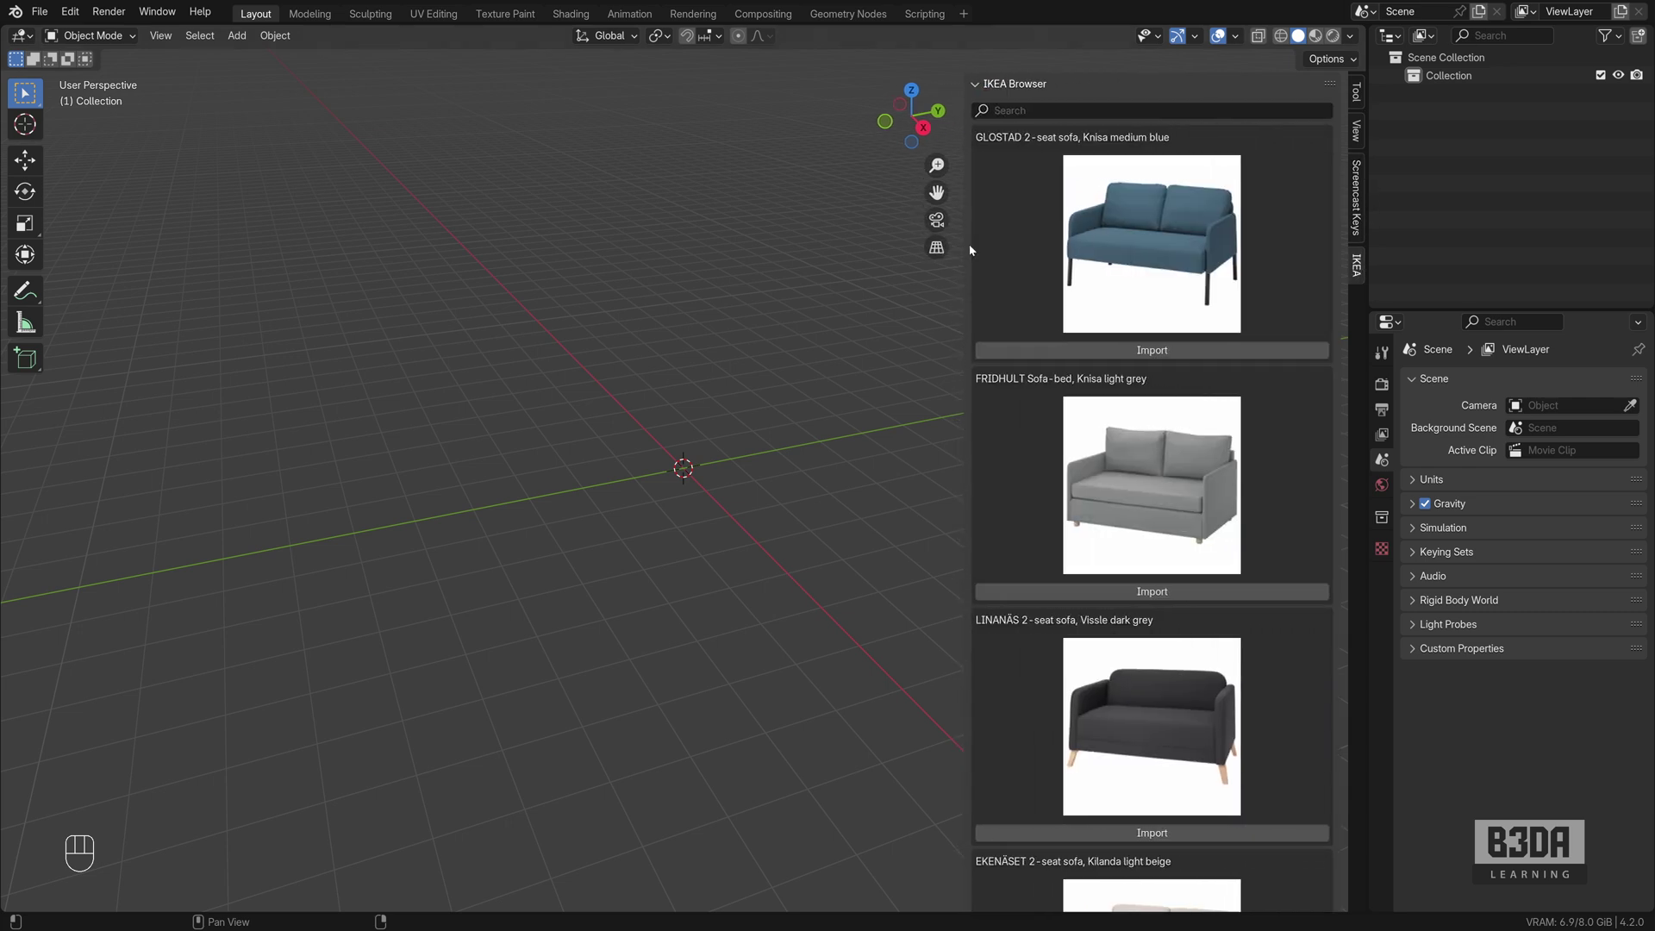
pyautogui.scroll(-10, 1165, 495)
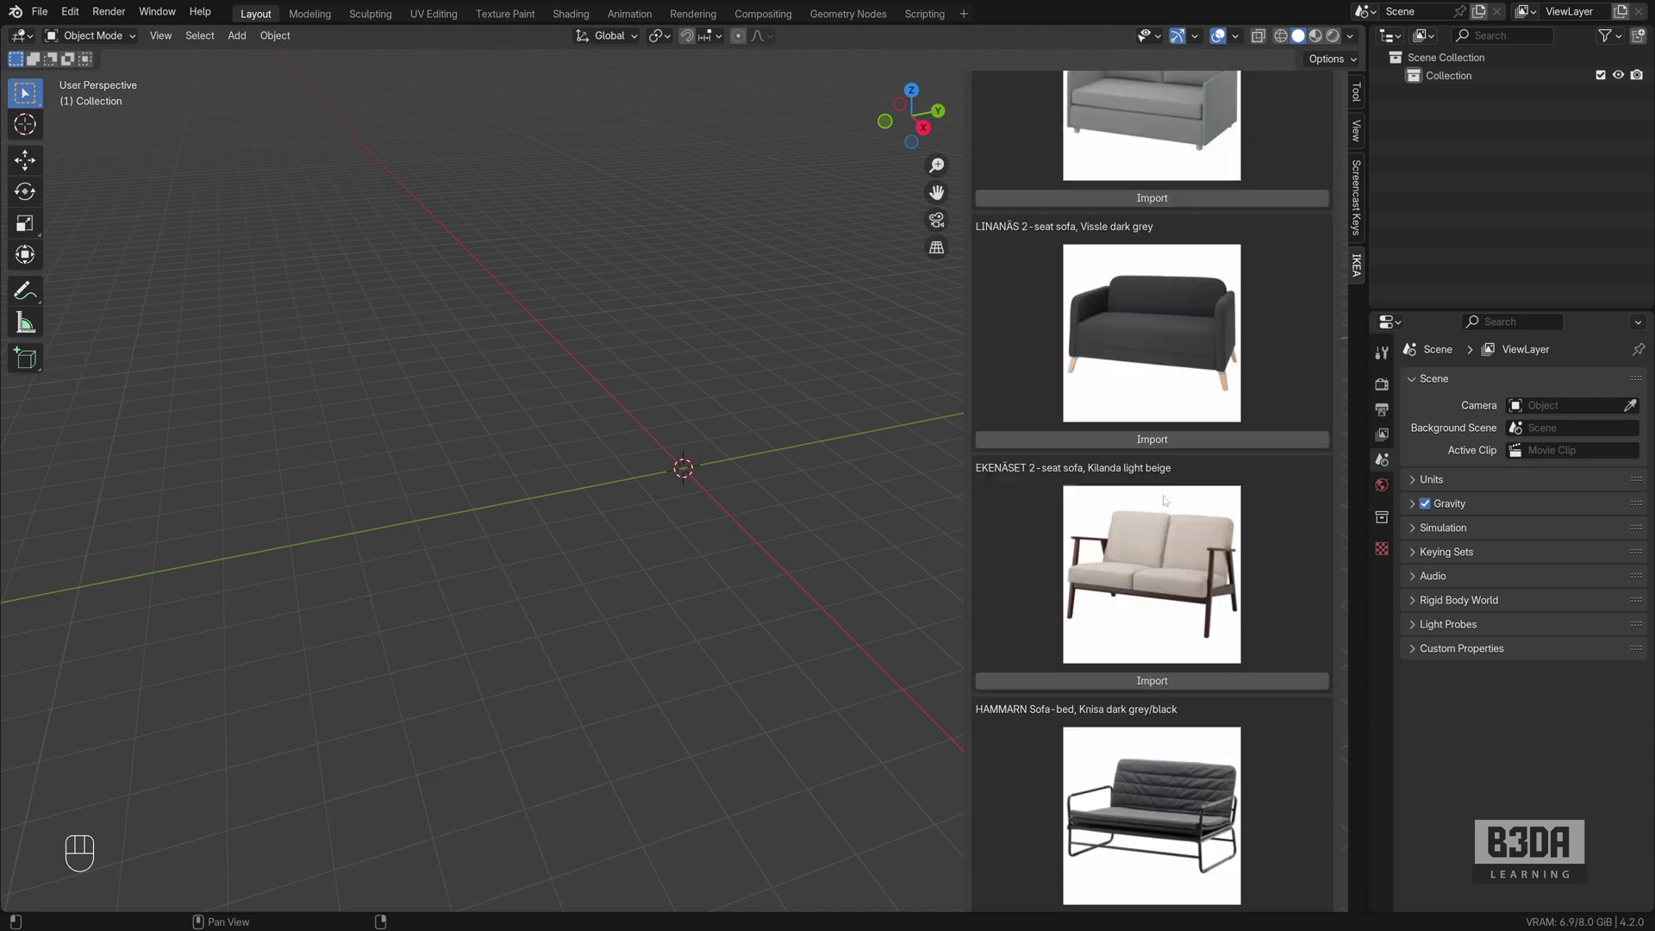
pyautogui.scroll(10, 1164, 500)
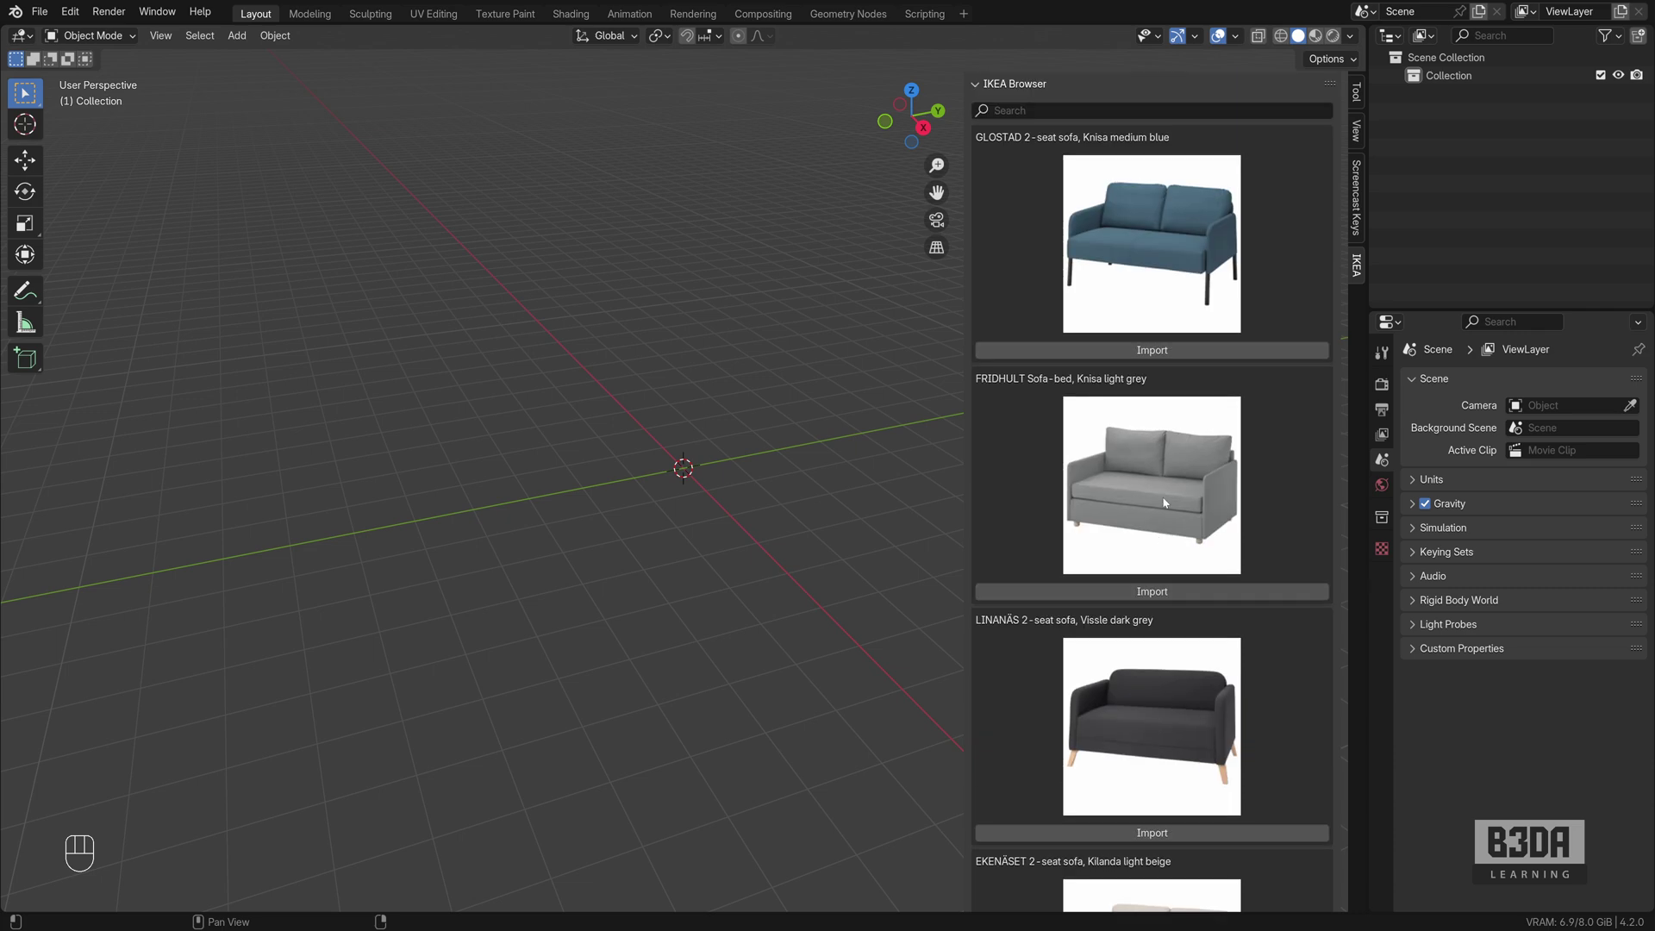
# - Search the IKEA catalogue for chair
pyautogui.click(1115, 112)
pyautogui.press('BackSpace')
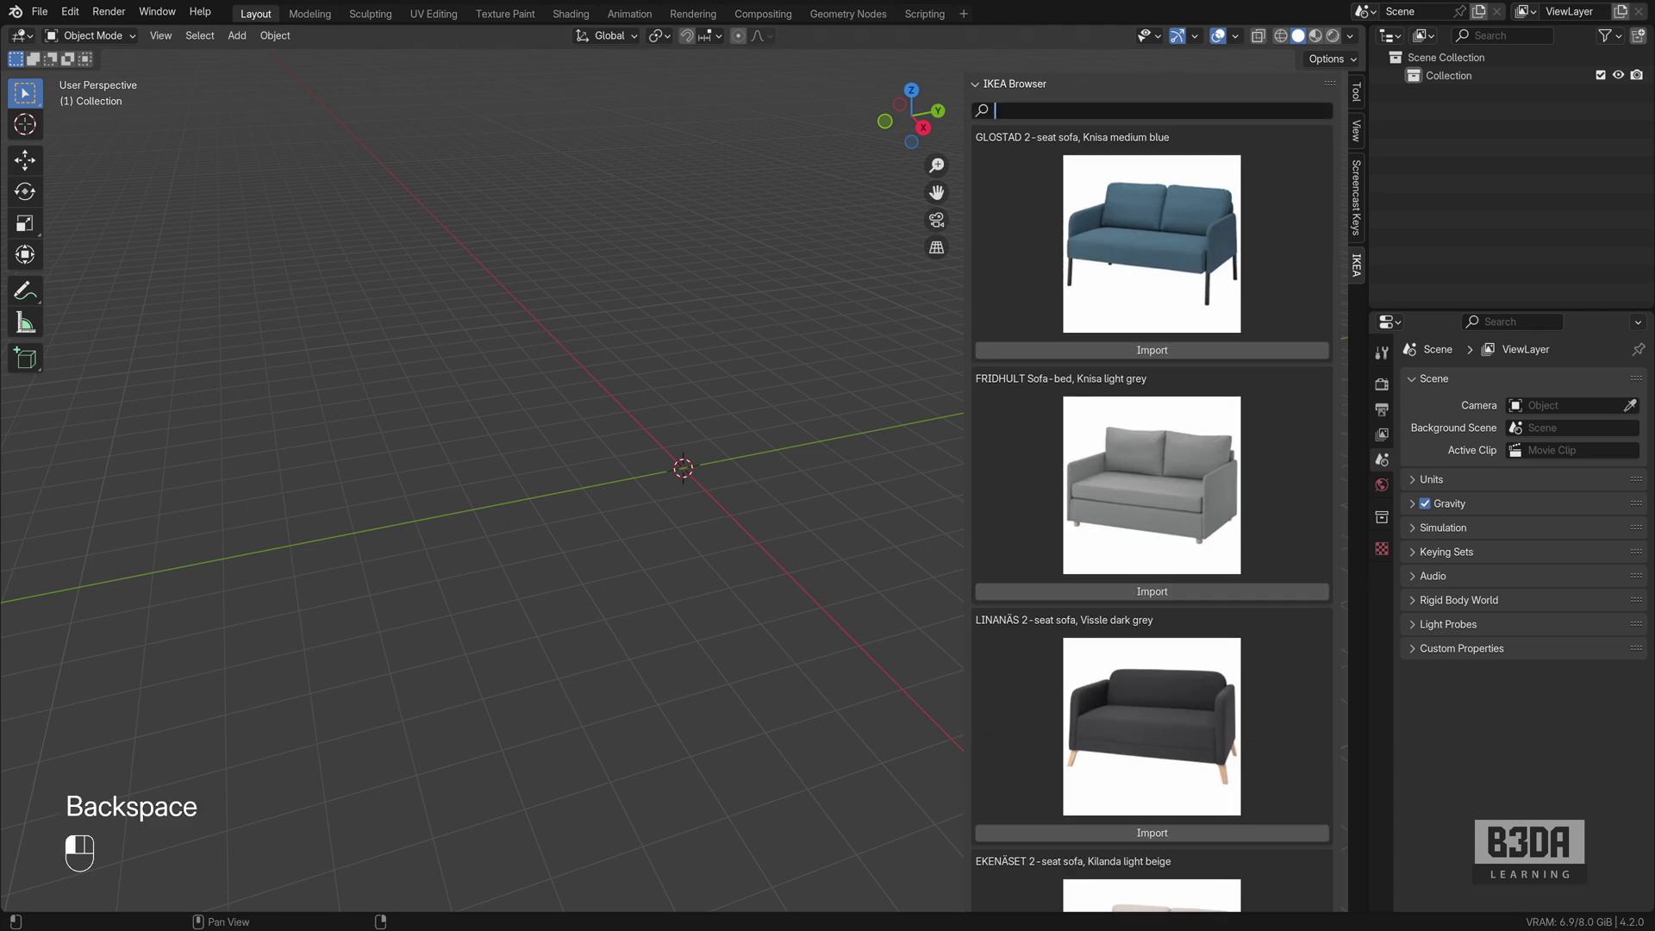
pyautogui.write('chair')
pyautogui.press('Return')
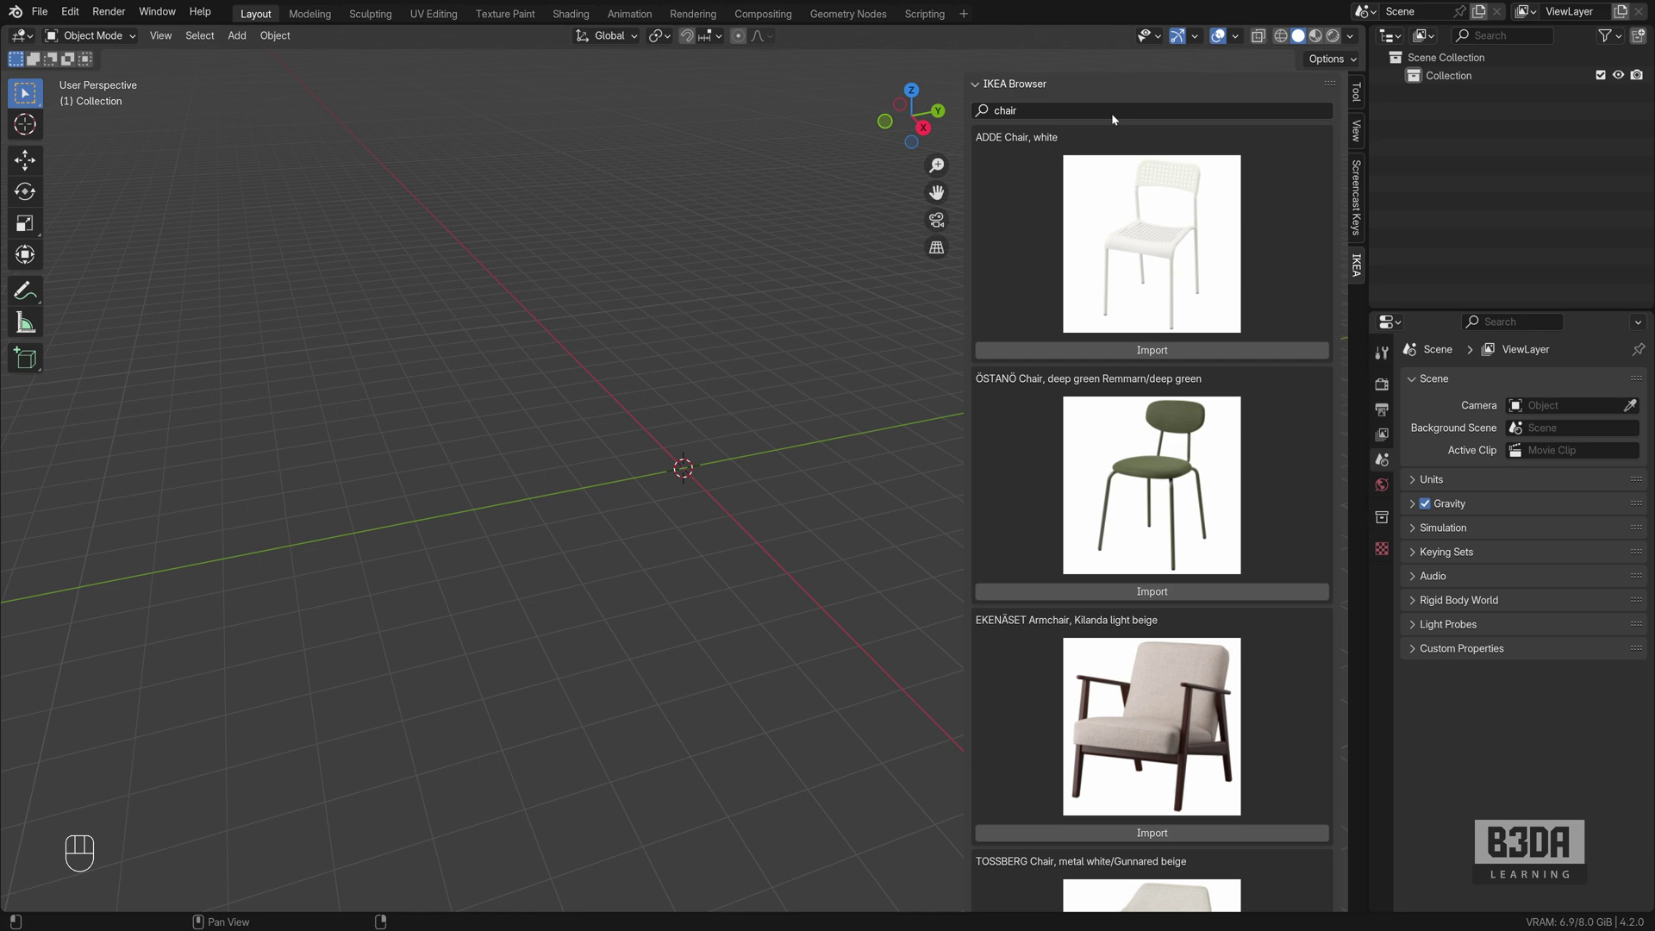
# - Import the TOSSBERG chair, metal white/Gunnared beige, and inspect it from the other side
pyautogui.scroll(-6, 1243, 393)
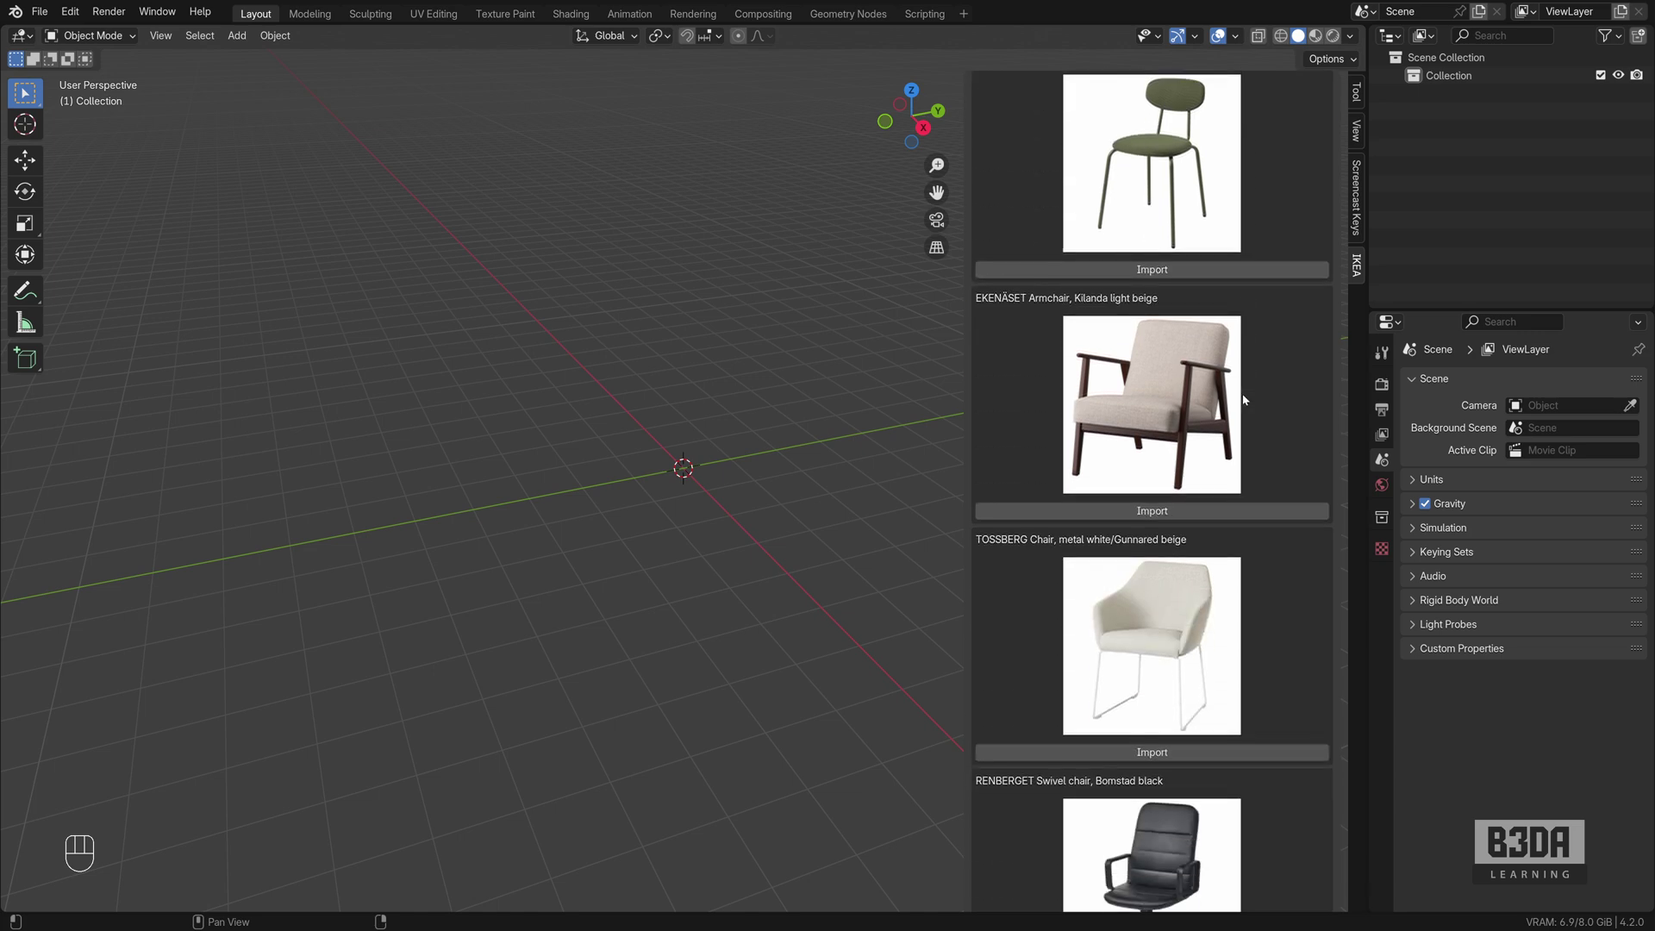
pyautogui.scroll(-3, 1243, 395)
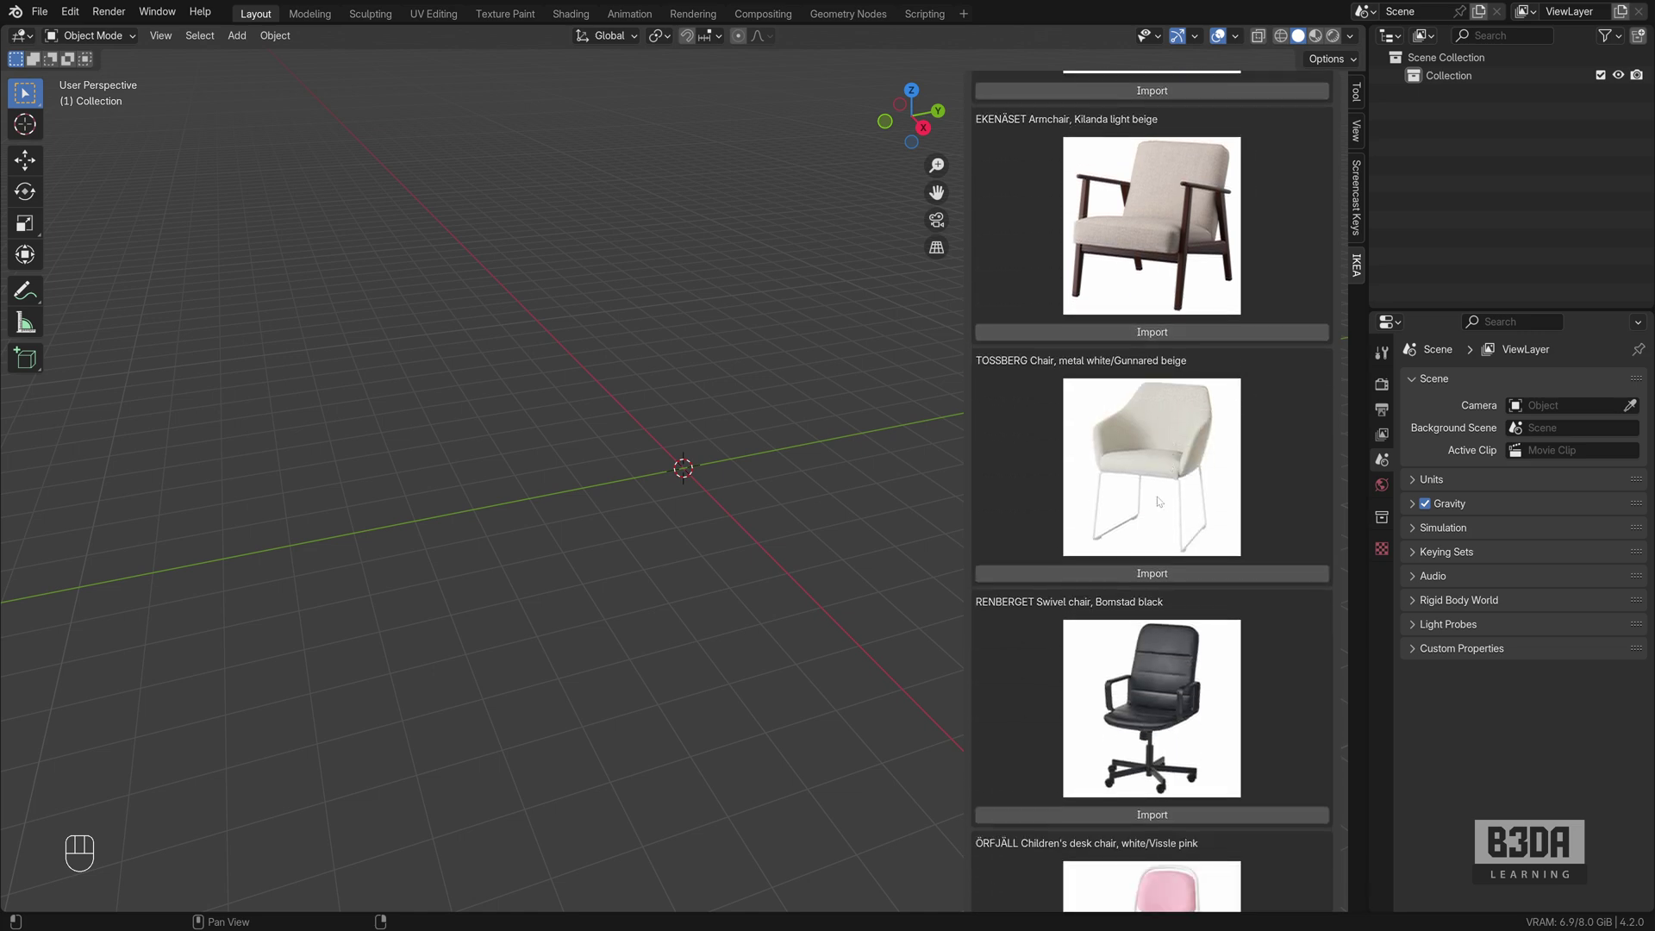
pyautogui.click(1156, 574)
pyautogui.scroll(5, 638, 484)
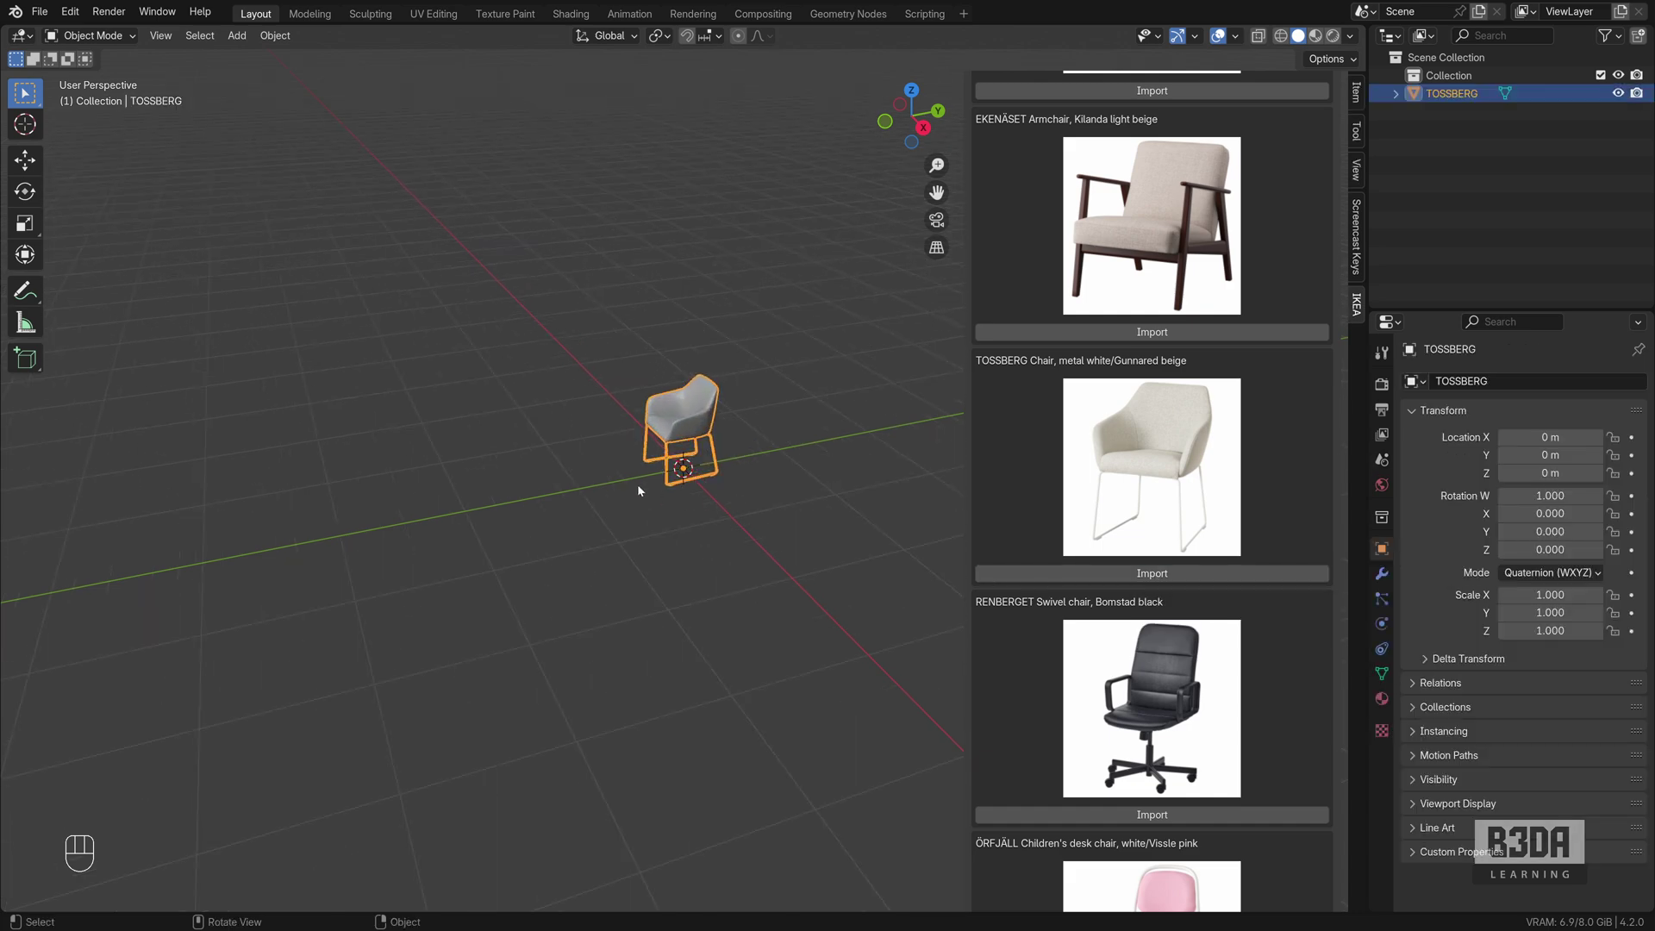
pyautogui.moveTo(638, 483); pyautogui.dragTo(790, 472, button='middle')
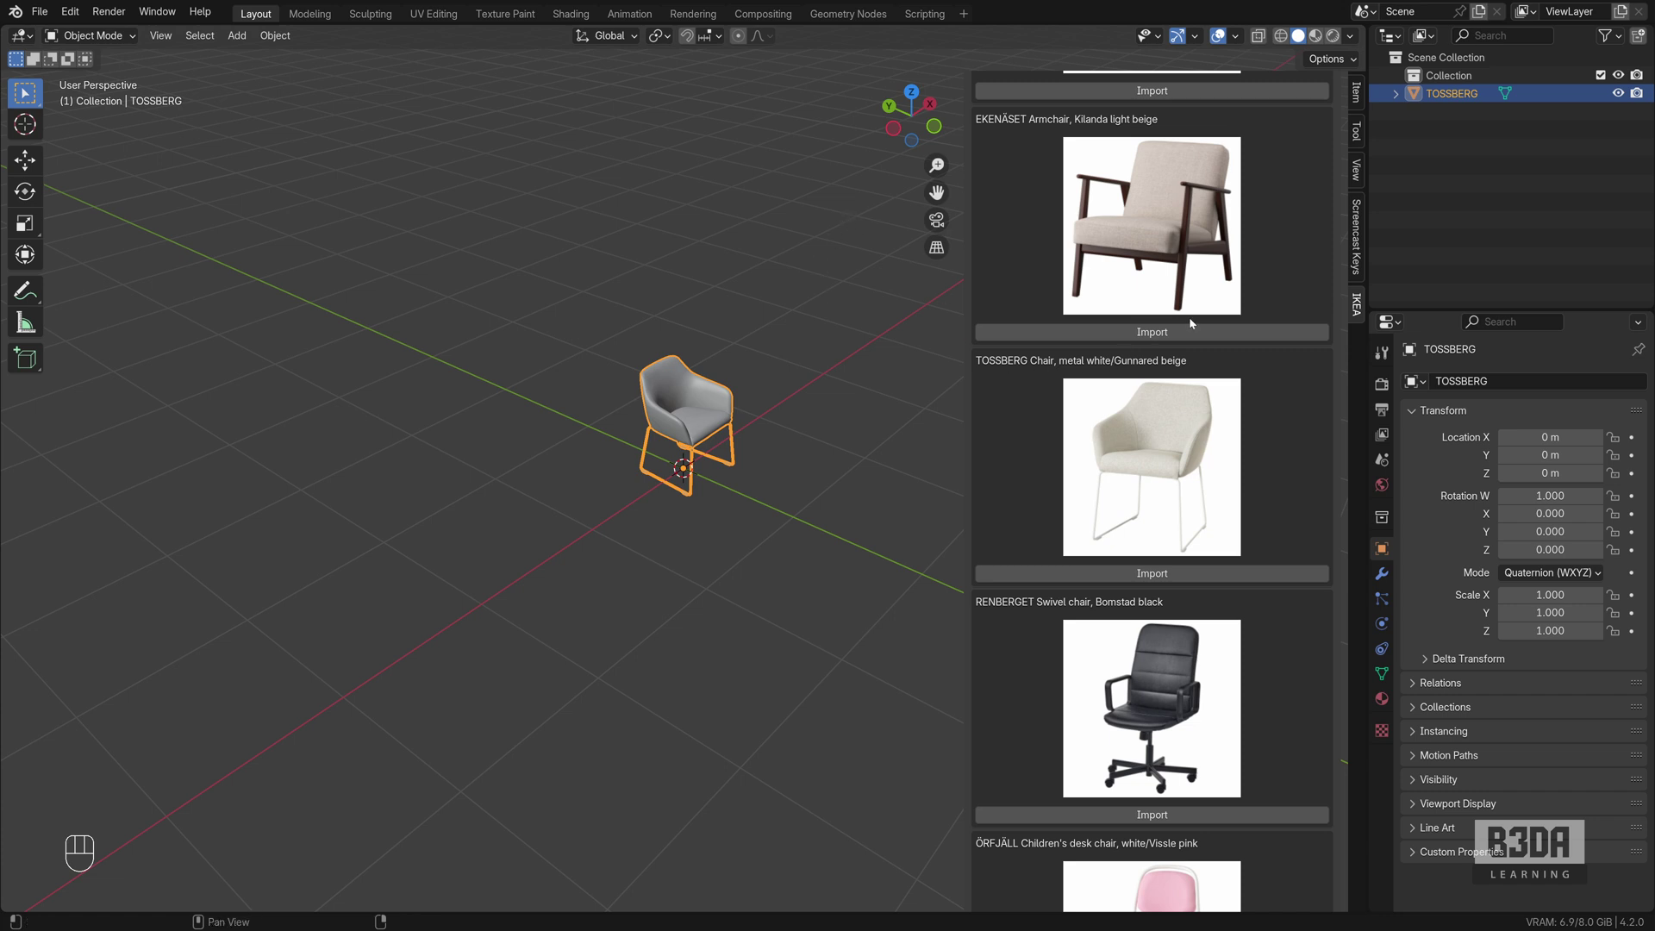
# - Move the TOSSBERG chair about 1.32 m along the X axis, away from the origin
pyautogui.scroll(-3, 1138, 517)
pyautogui.scroll(3, 1138, 522)
pyautogui.scroll(2, 1143, 388)
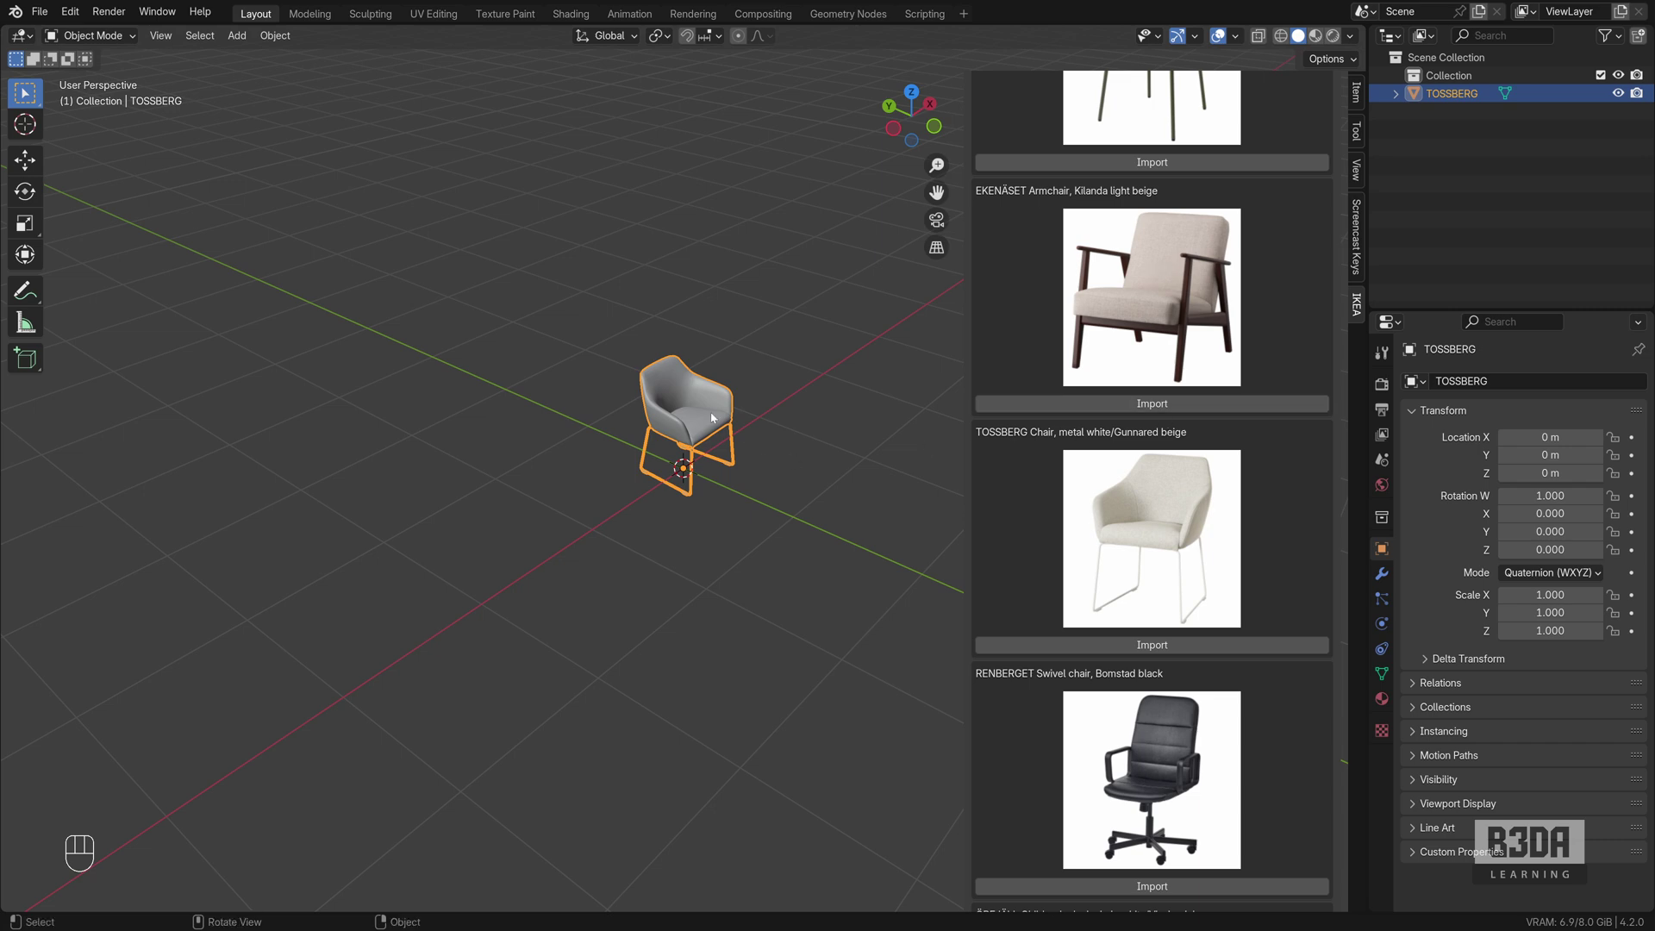
pyautogui.press('g')
pyautogui.press('x')
pyautogui.click(819, 362)
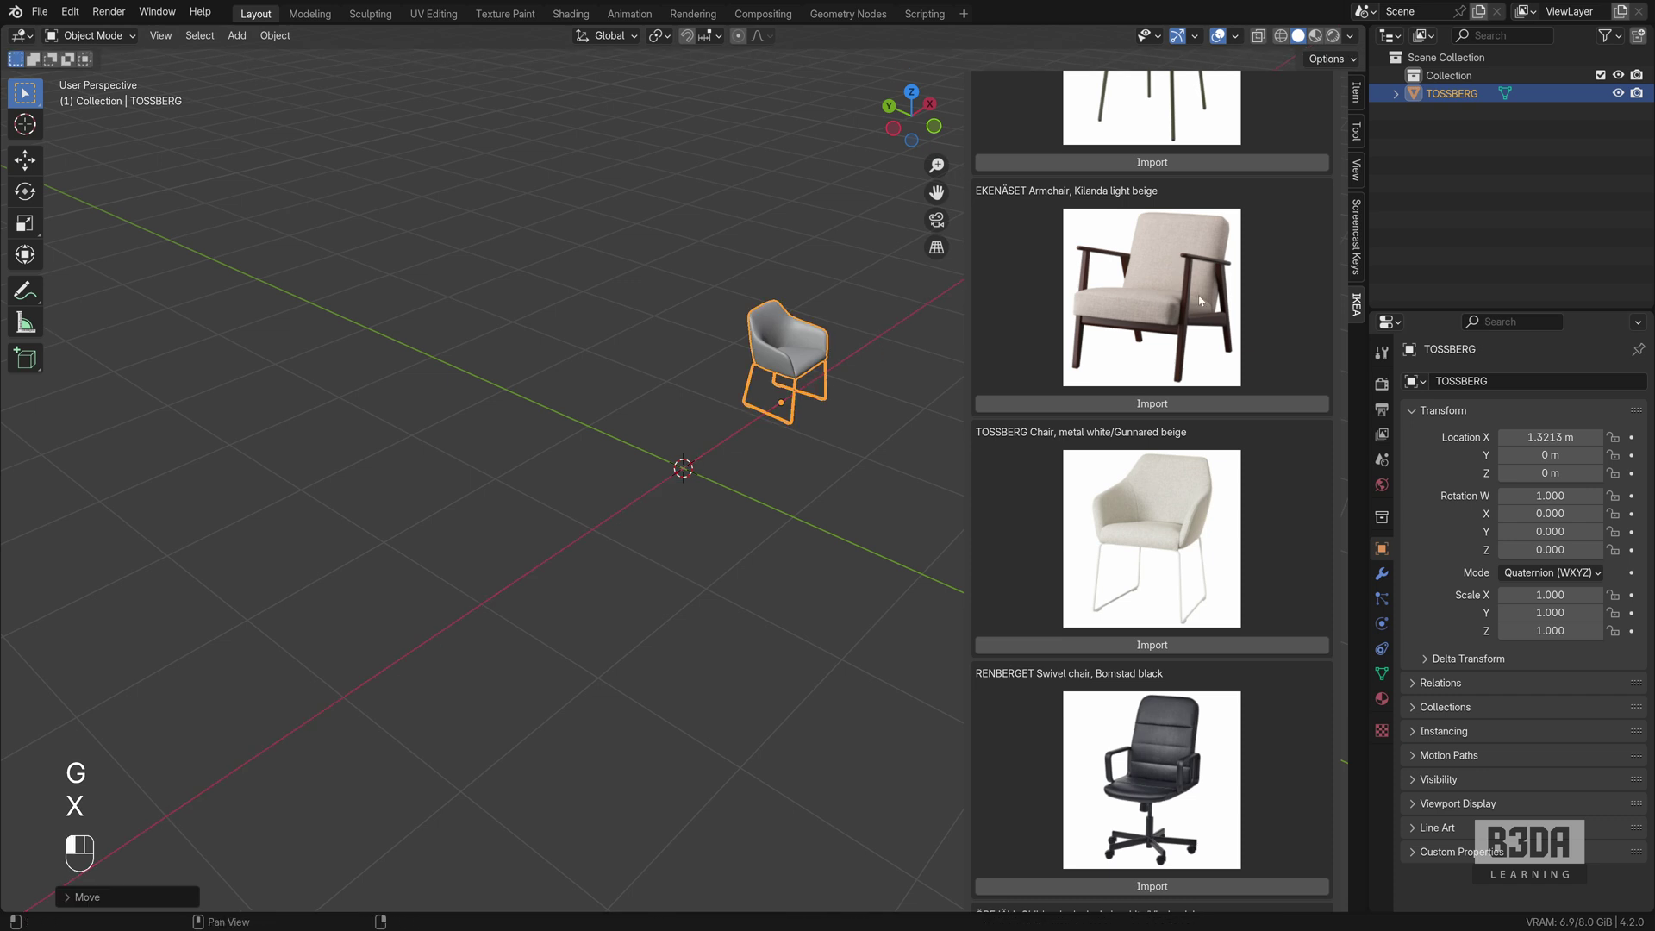
# - Try to import the EKENÄSET armchair, and import the SKRUVSTA swivel chair, Ysane white
pyautogui.click(1160, 405)
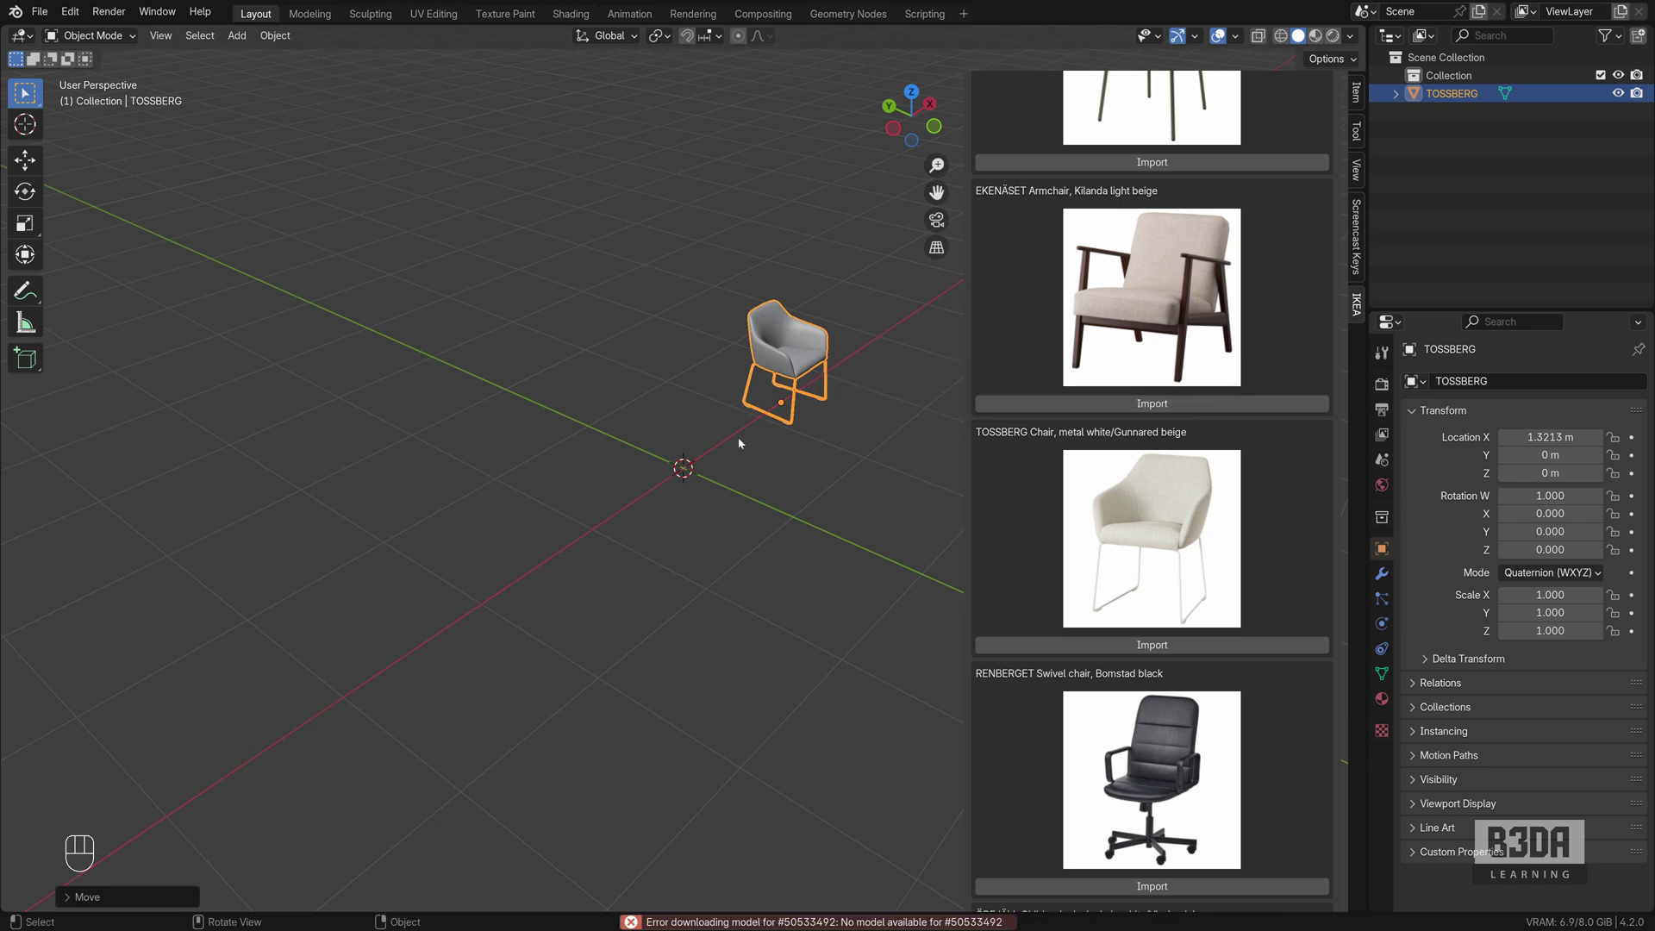
pyautogui.click(1152, 404)
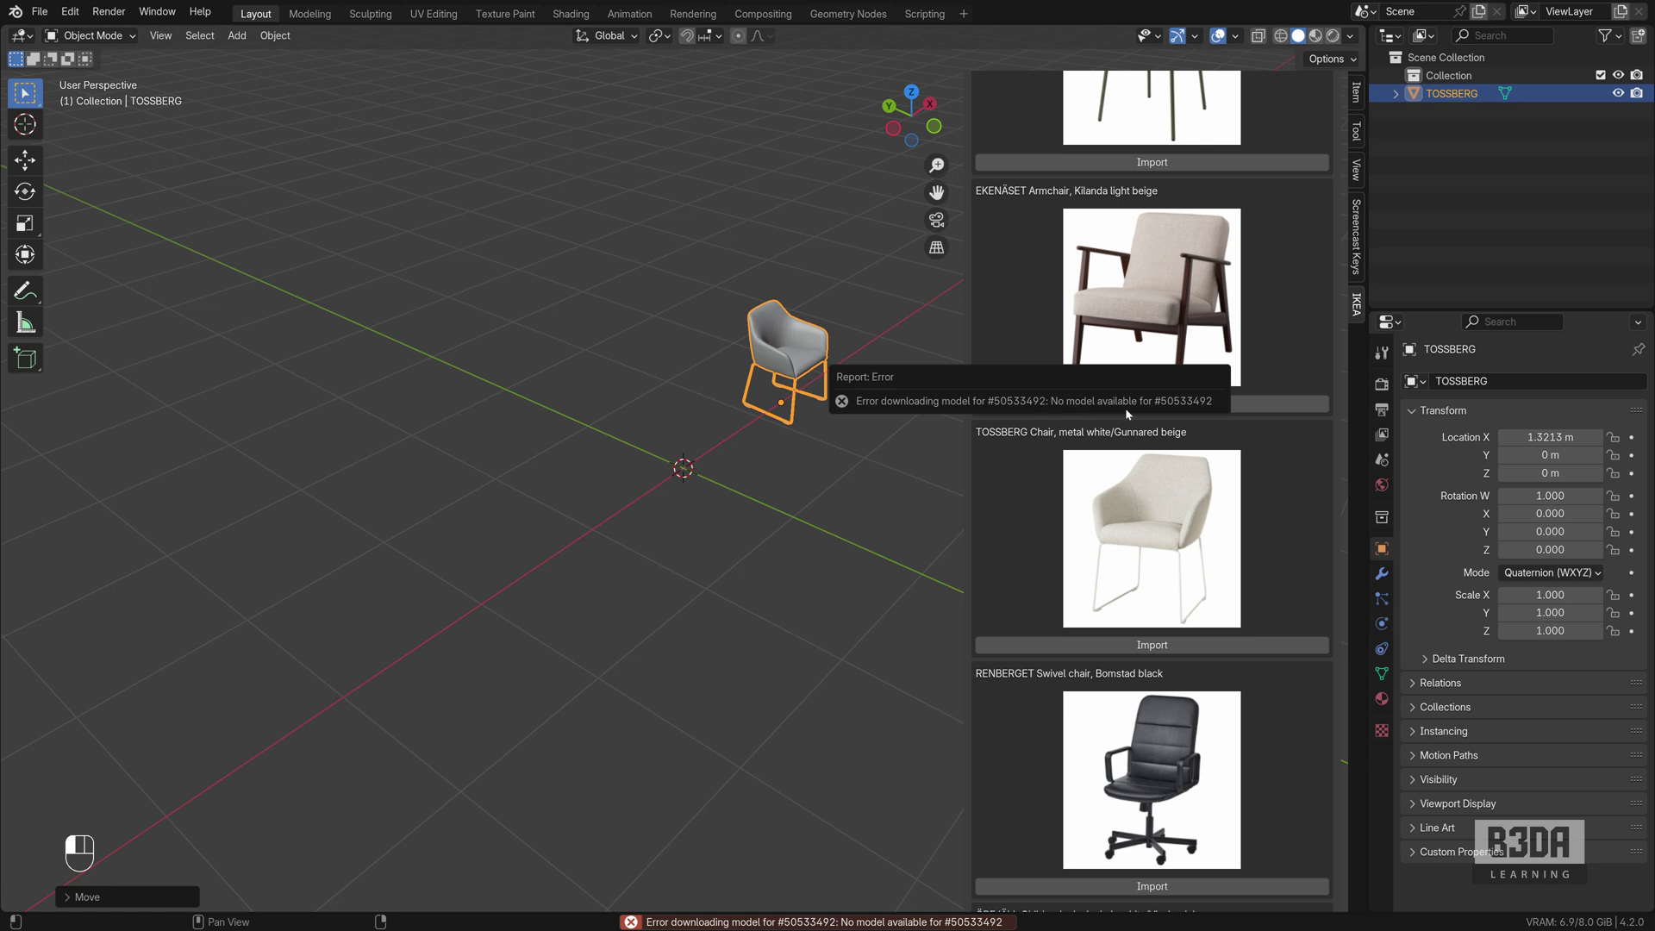
pyautogui.scroll(-15, 1130, 413)
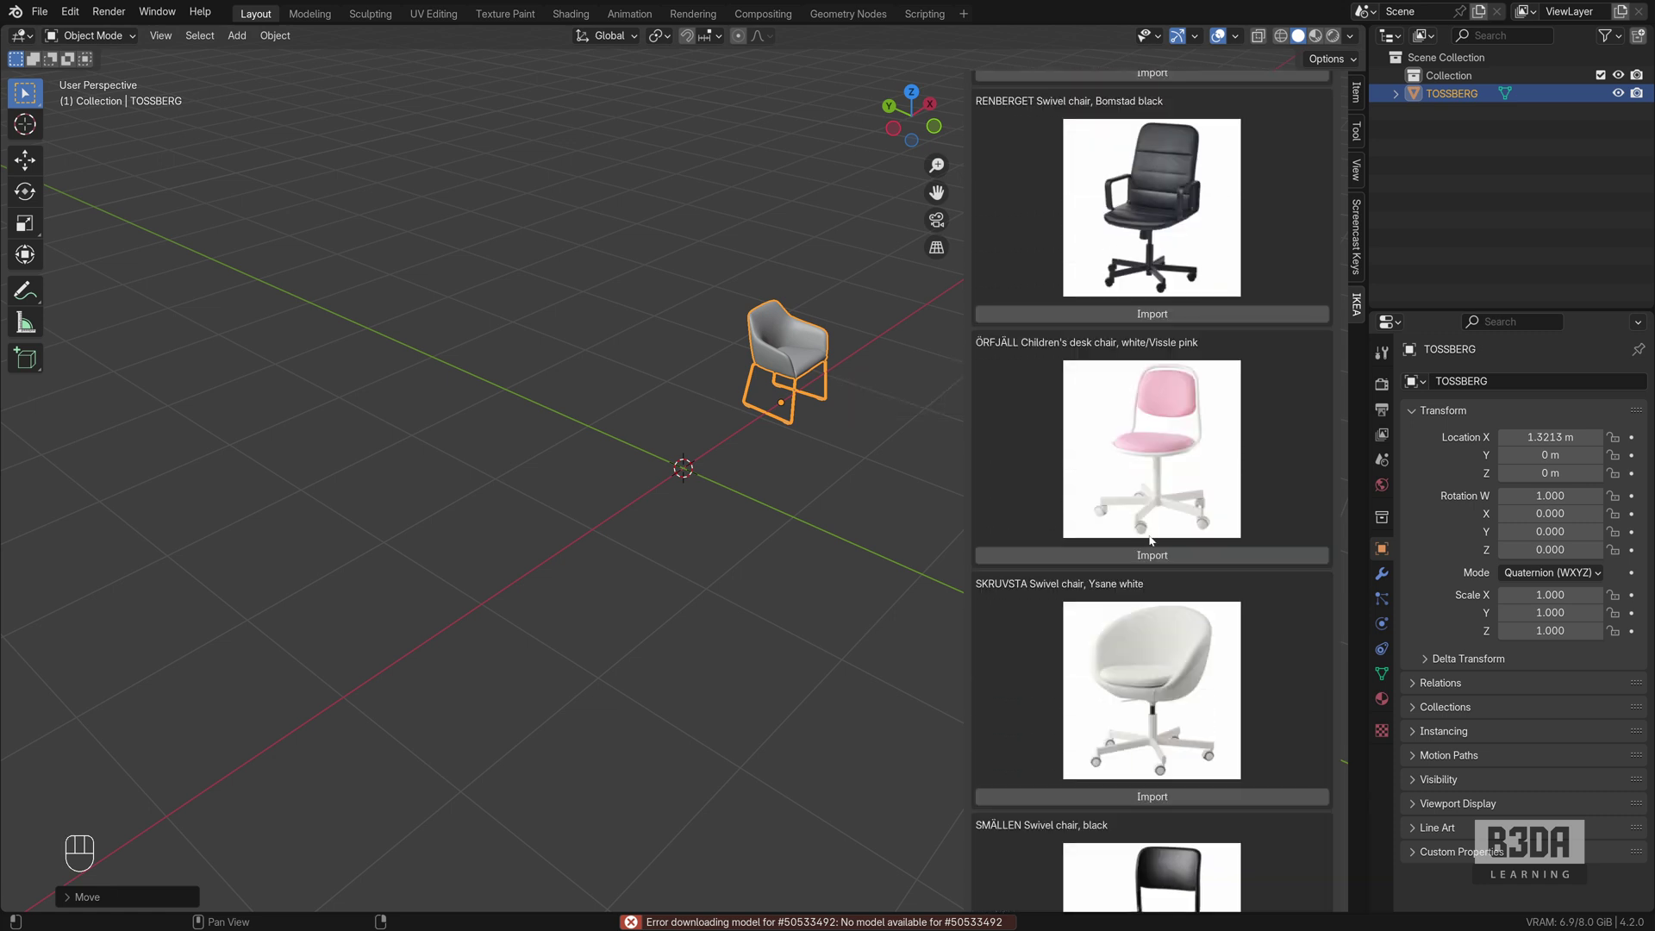
pyautogui.scroll(-6, 1151, 541)
pyautogui.click(1034, 582)
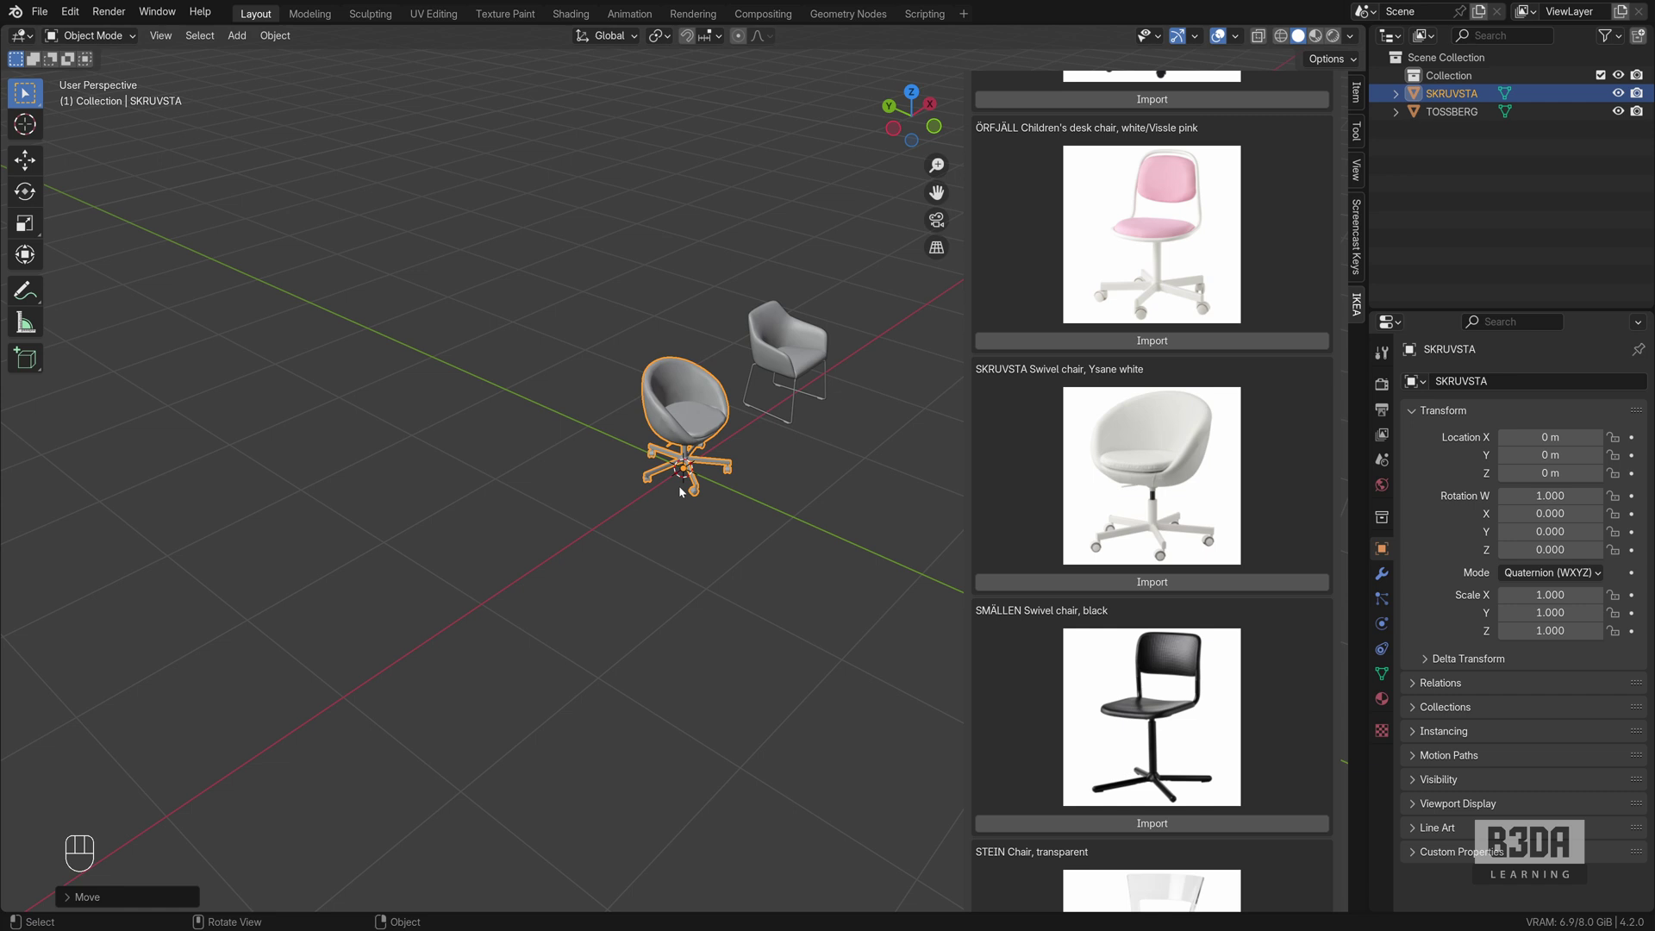
# - Select both imported chairs and move them about 1.76 m along the X axis
pyautogui.moveTo(872, 295); pyautogui.dragTo(623, 552)
pyautogui.press('g')
pyautogui.press('x')
pyautogui.click(758, 518)
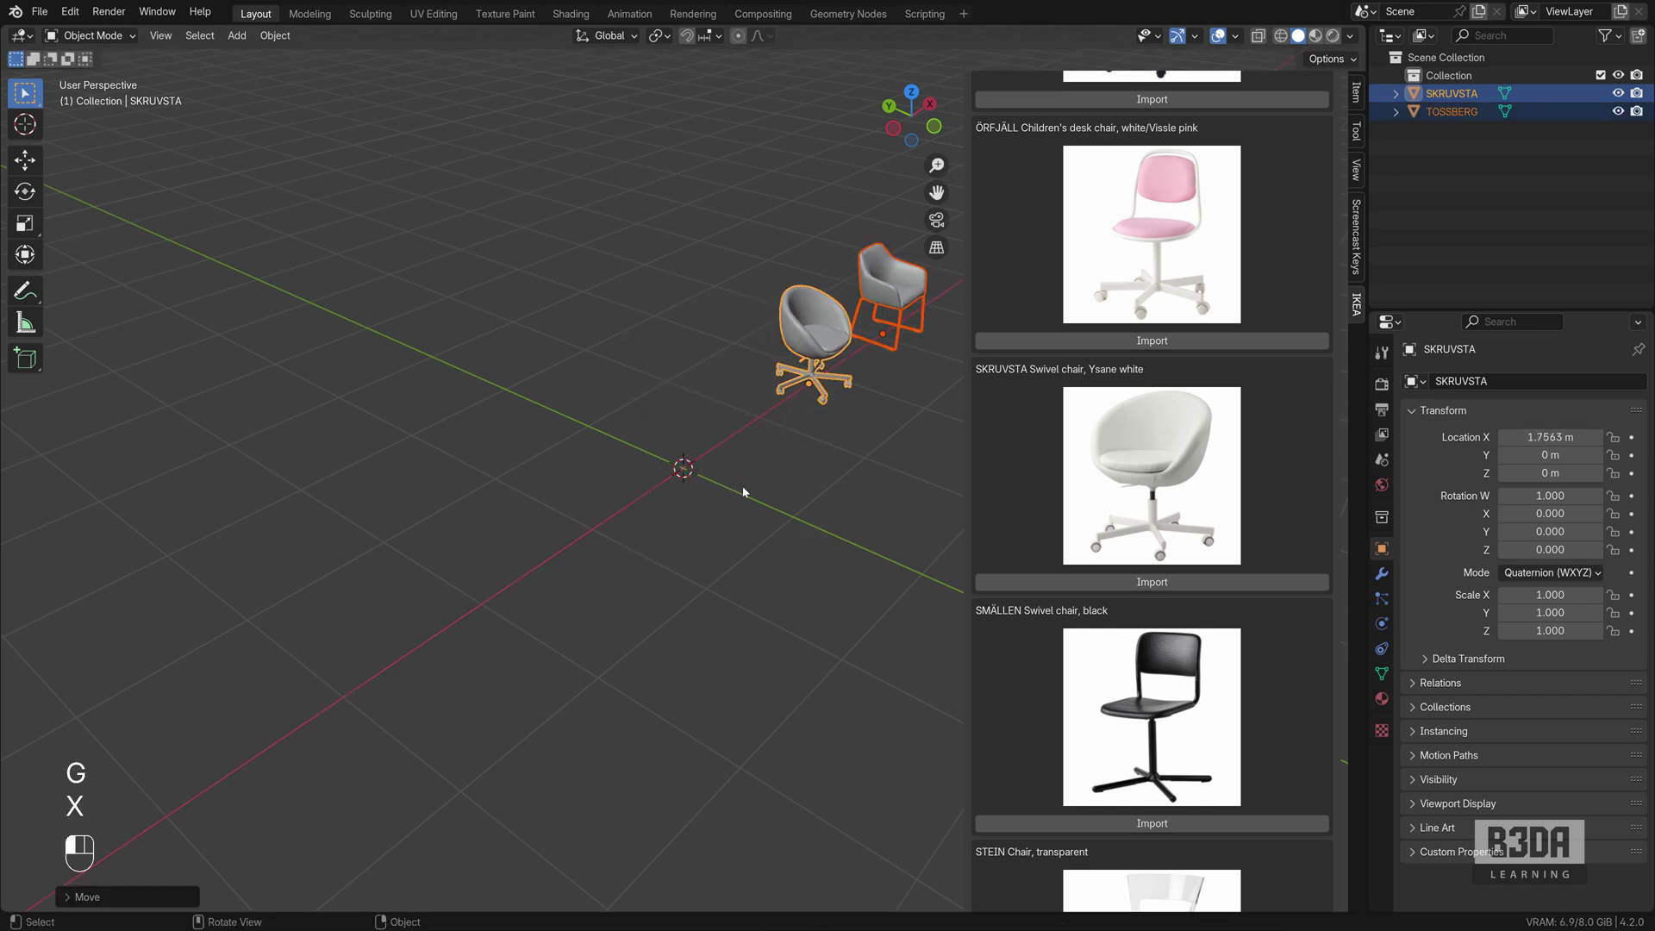
# - Look through the other chair models in the IKEA catalogue results
pyautogui.scroll(-7, 1164, 584)
pyautogui.scroll(-10, 1164, 584)
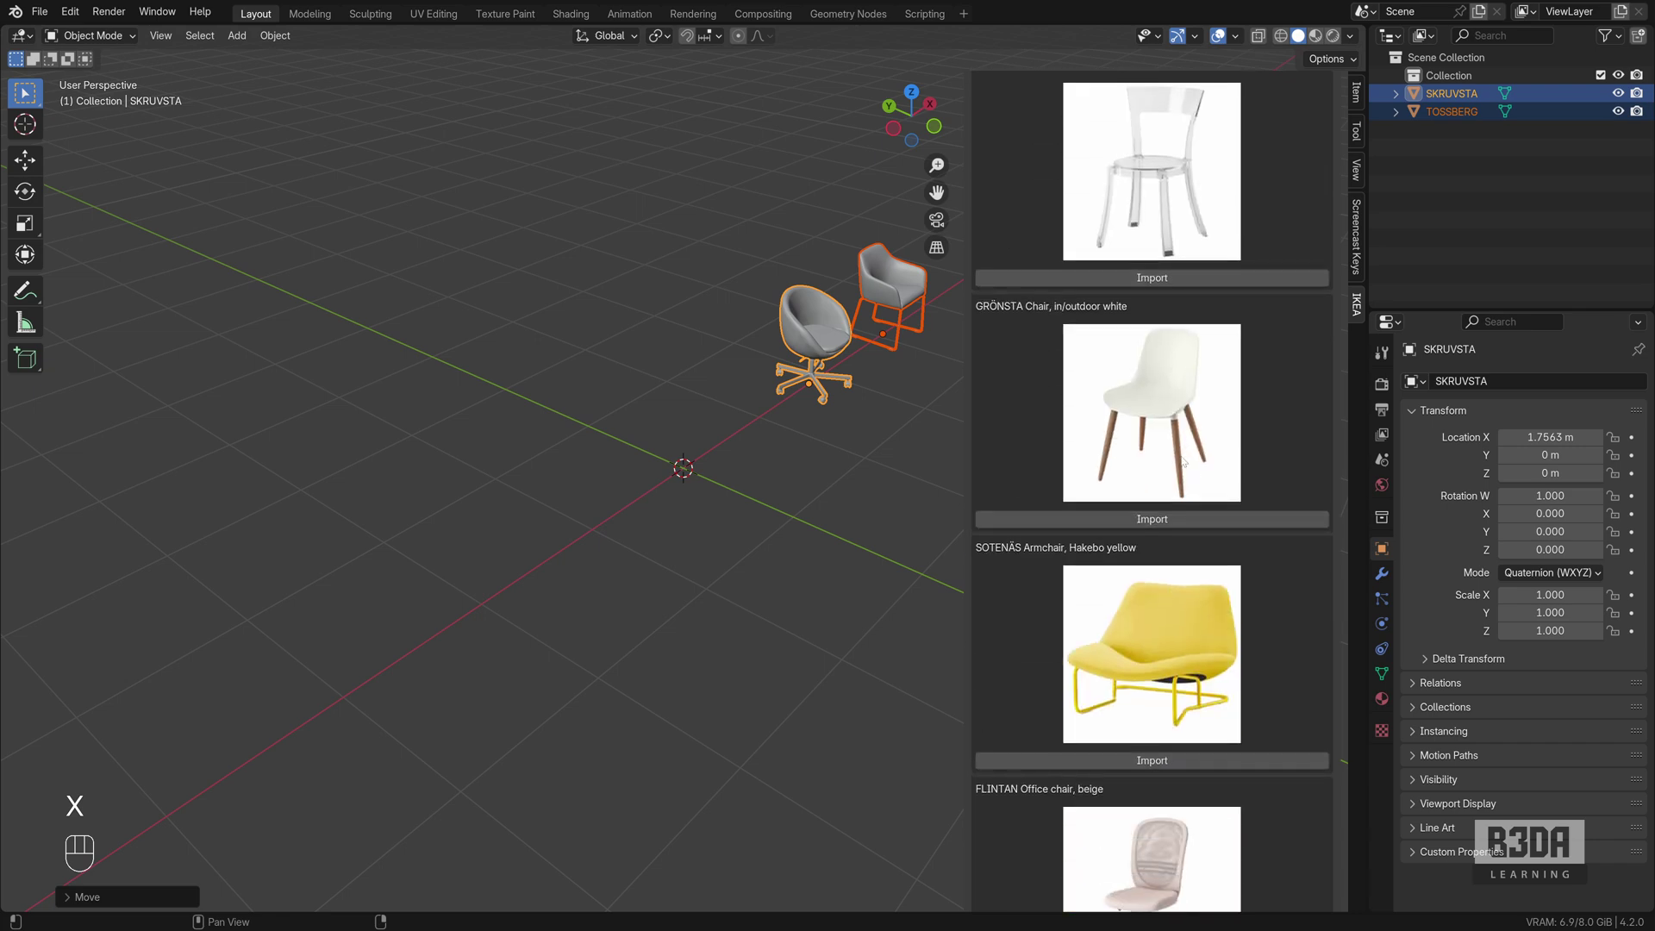
pyautogui.scroll(4, 1311, 499)
pyautogui.scroll(8, 1276, 465)
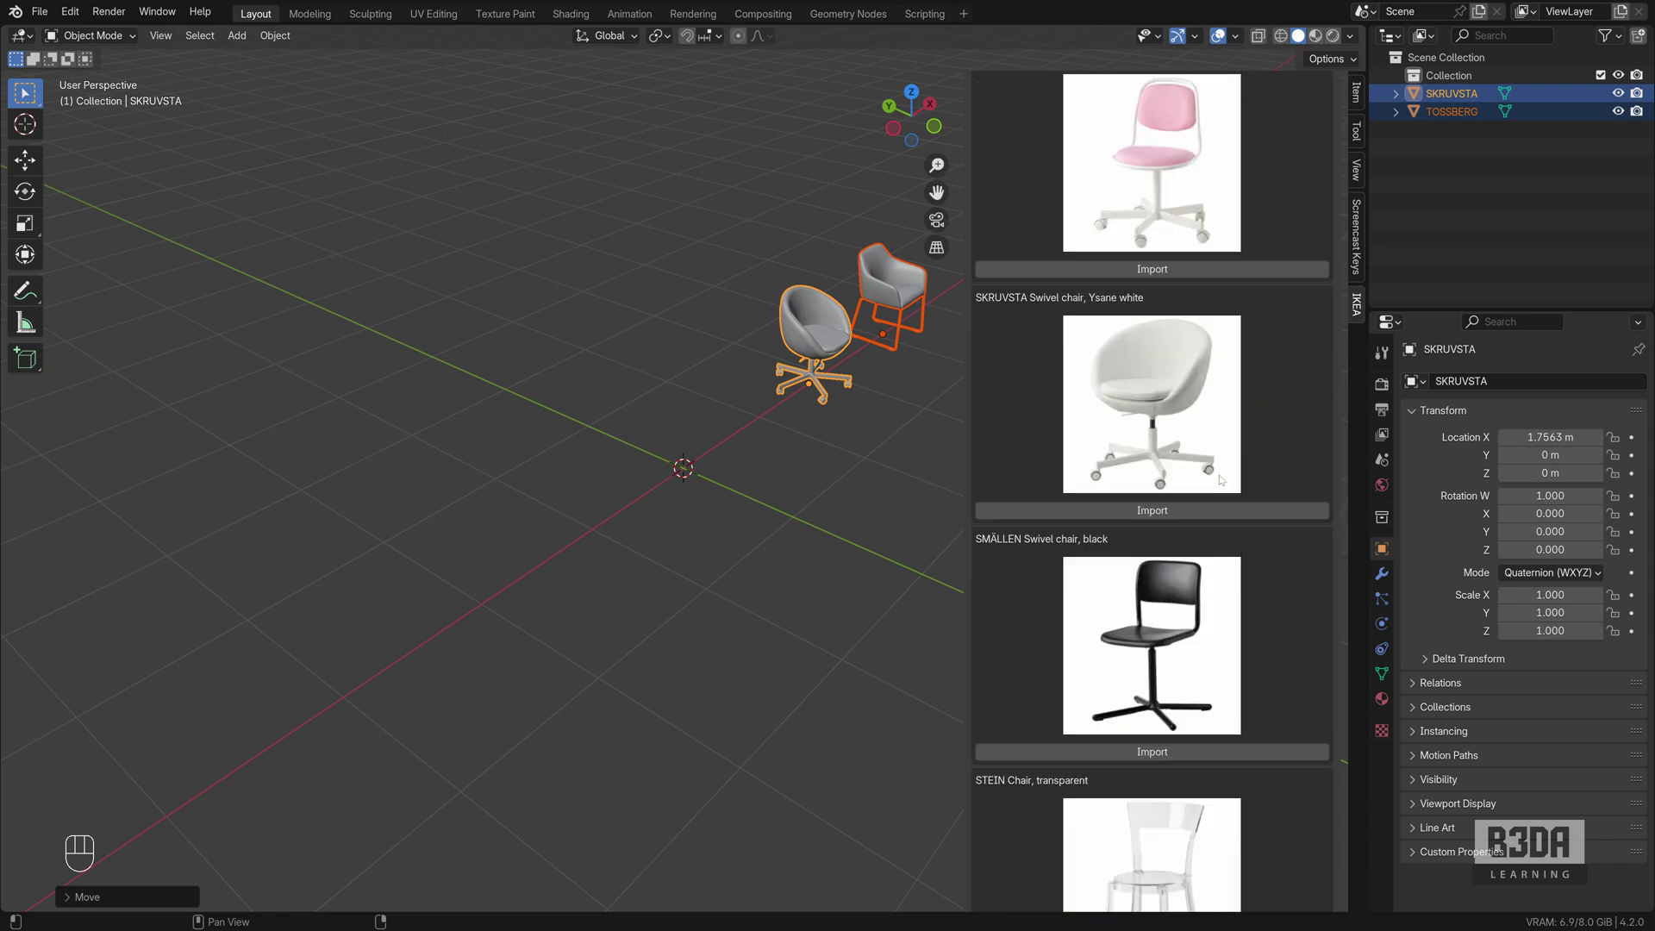
pyautogui.scroll(3, 1237, 425)
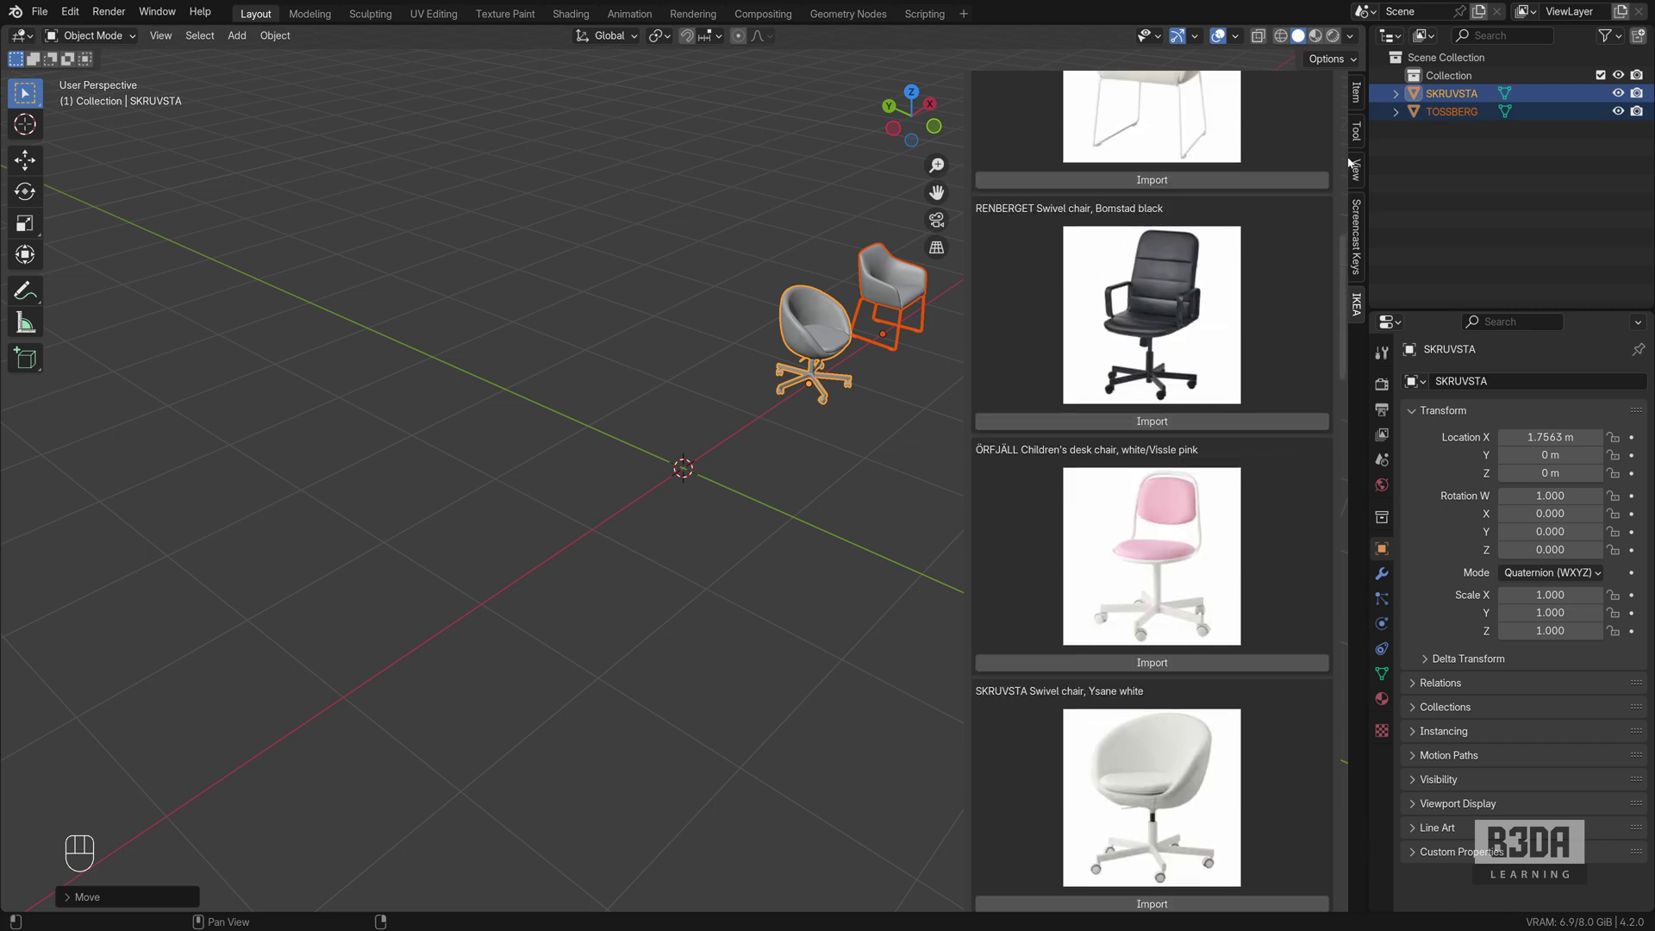
pyautogui.scroll(6, 1351, 166)
pyautogui.scroll(5, 1351, 167)
# - Search the IKEA catalogue for sofa and try to import the FRIDHULT sofa-bed, Knisa light grey
pyautogui.click(1014, 110)
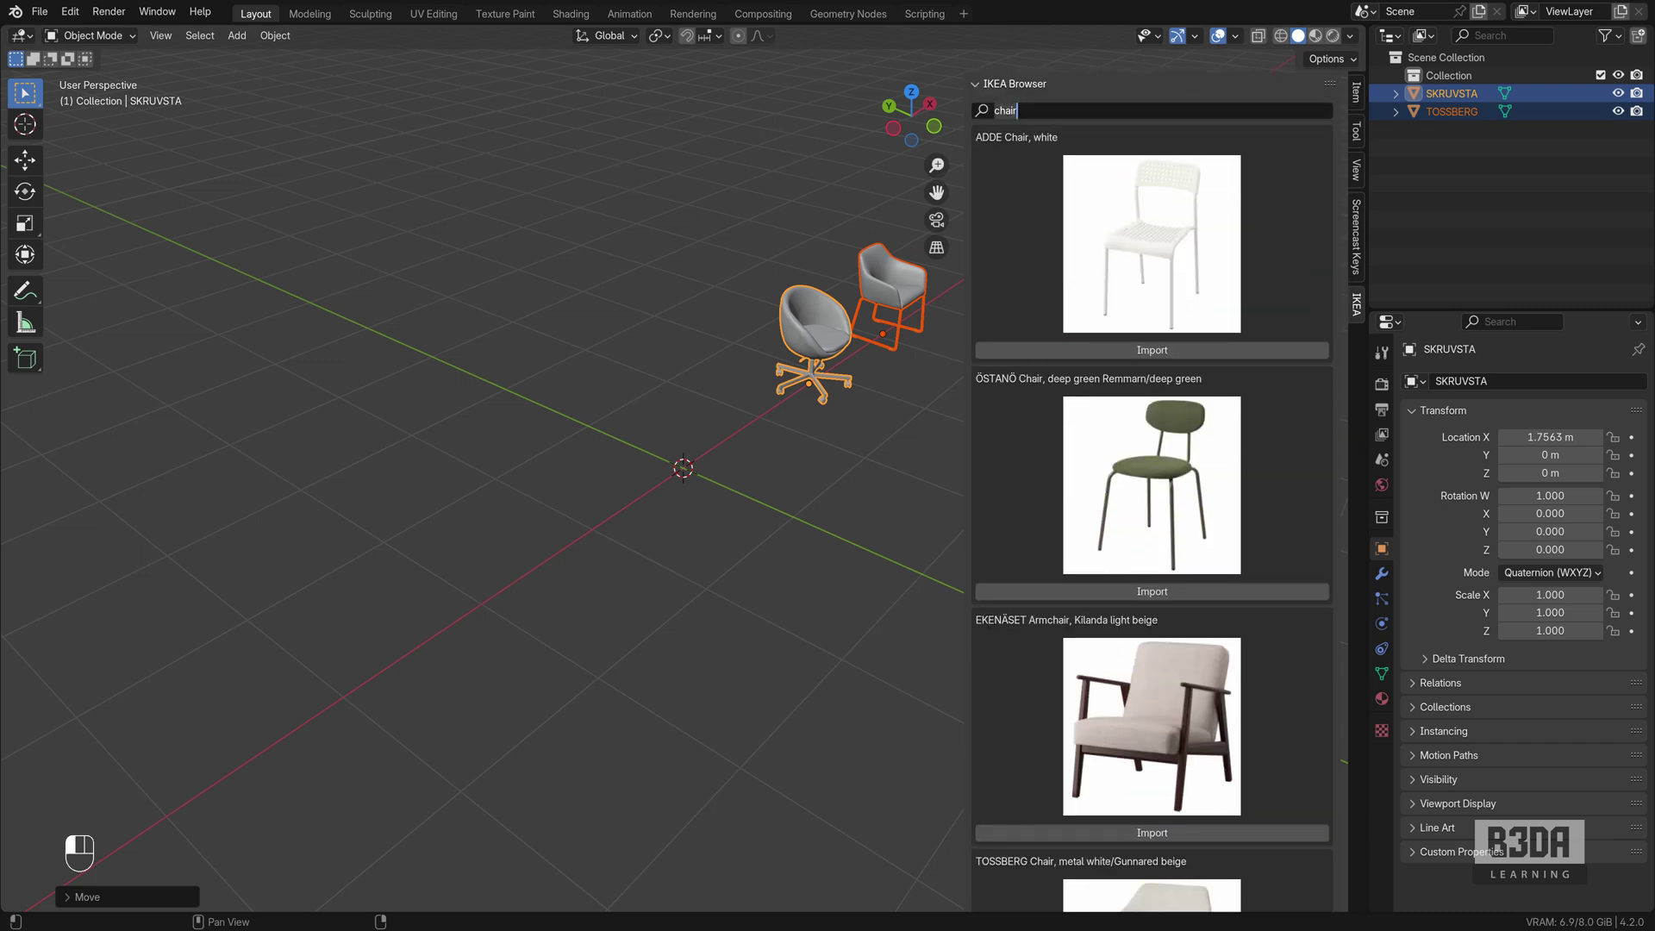
pyautogui.press('BackSpace')
pyautogui.press('BackSpace')
pyautogui.press('BackSpace')
pyautogui.press('BackSpace')
pyautogui.press('BackSpace')
pyautogui.write('sofa')
pyautogui.press('Return')
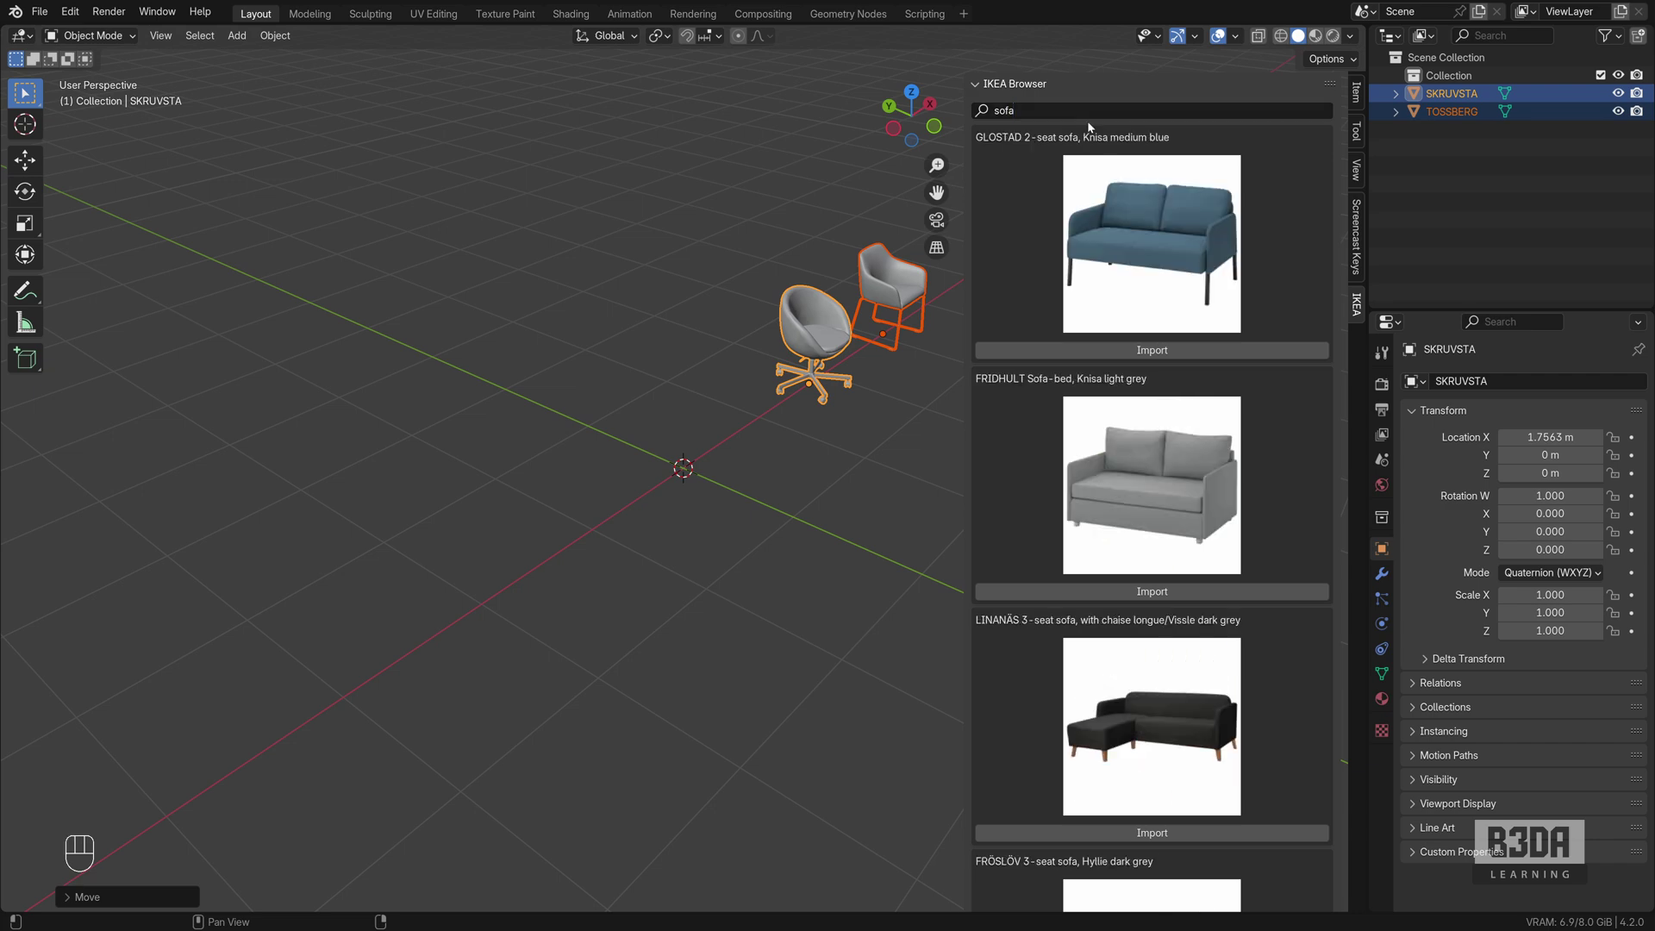
pyautogui.click(1173, 591)
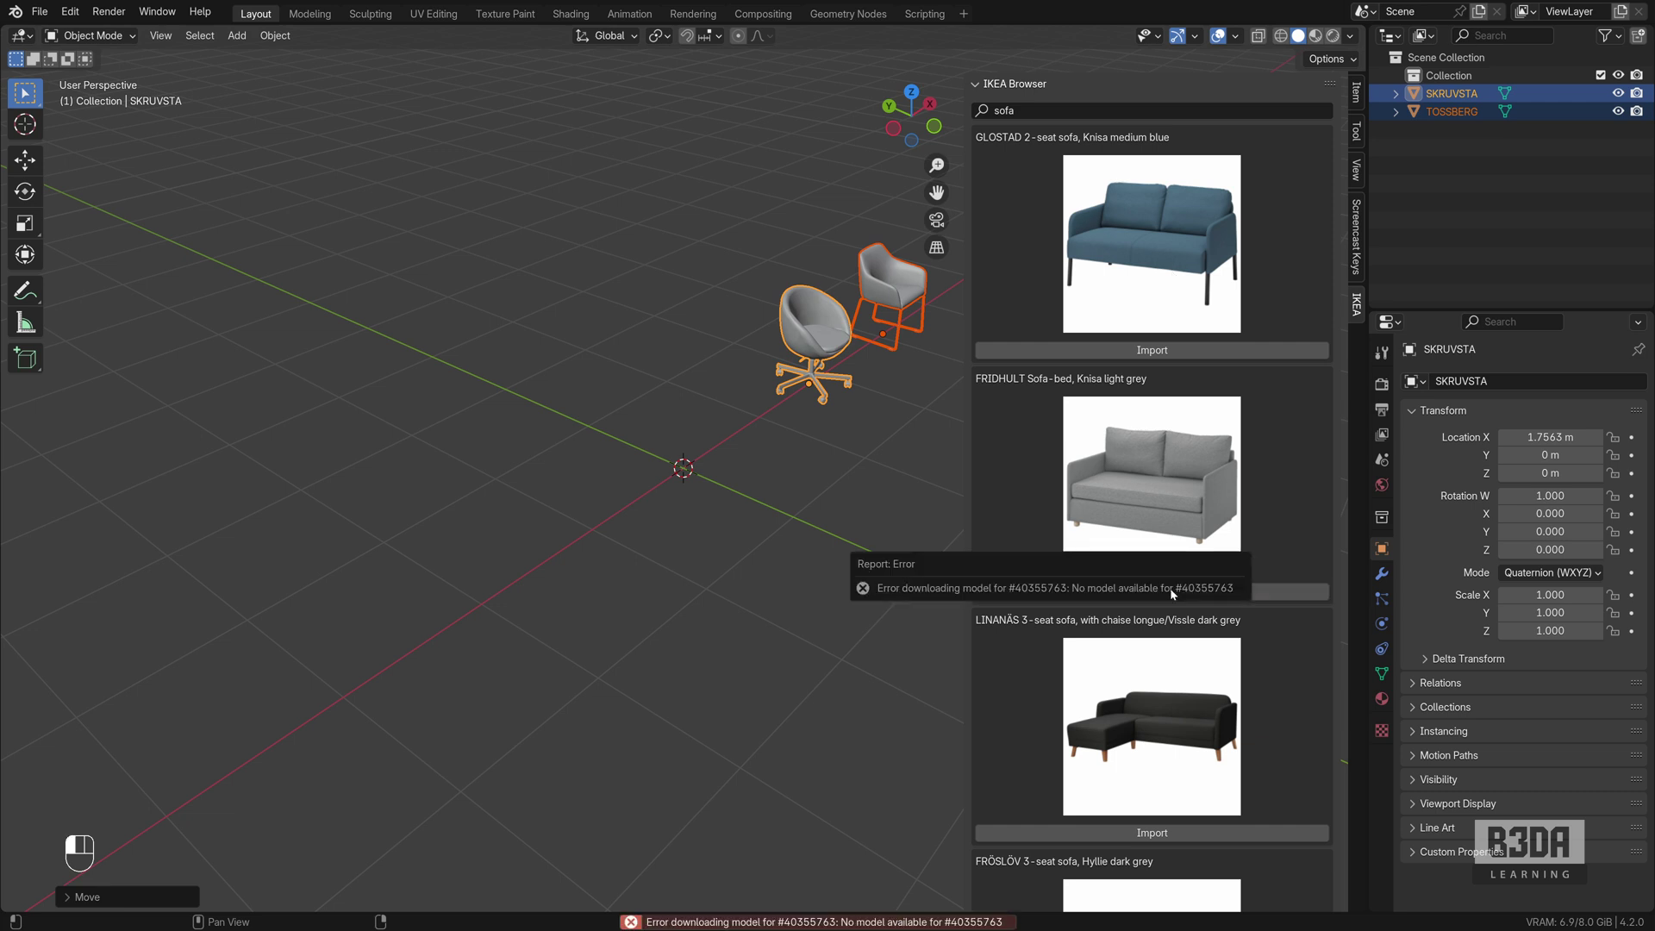
# - Import the GLOSTAD 2-seat sofa, Knisa medium blue, from the IKEA catalogue results
pyautogui.click(1169, 350)
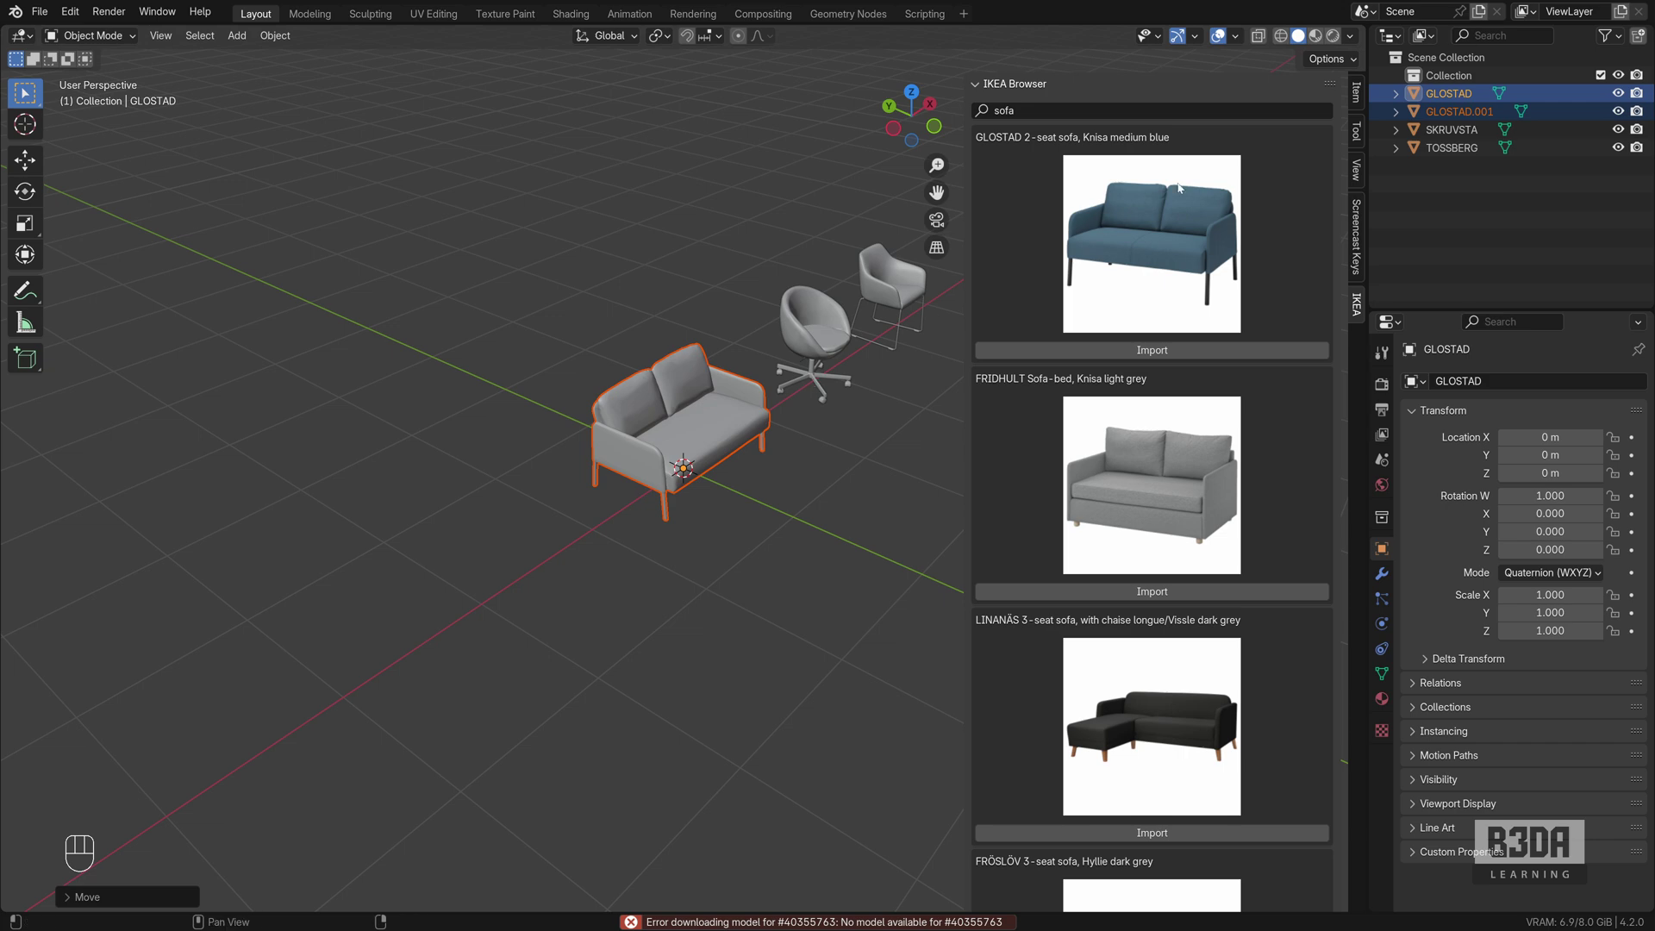
pyautogui.scroll(3, 617, 463)
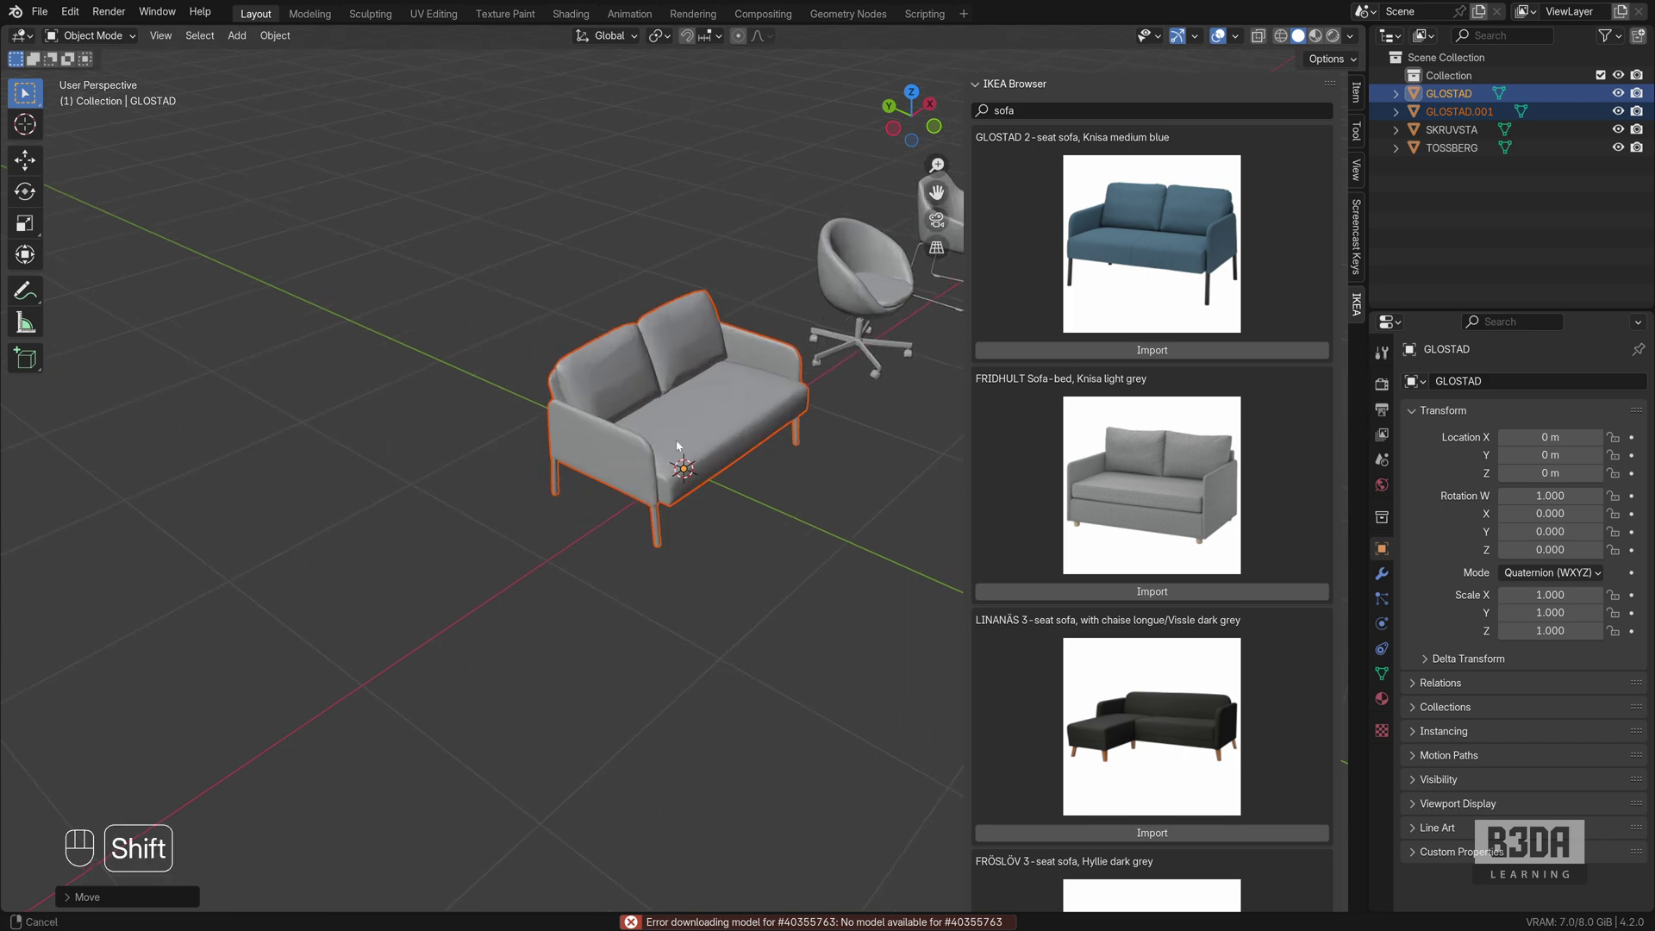
pyautogui.keyDown('shift'); pyautogui.moveTo(617, 463); pyautogui.dragTo(975, 318, button='middle'); pyautogui.keyUp('shift')
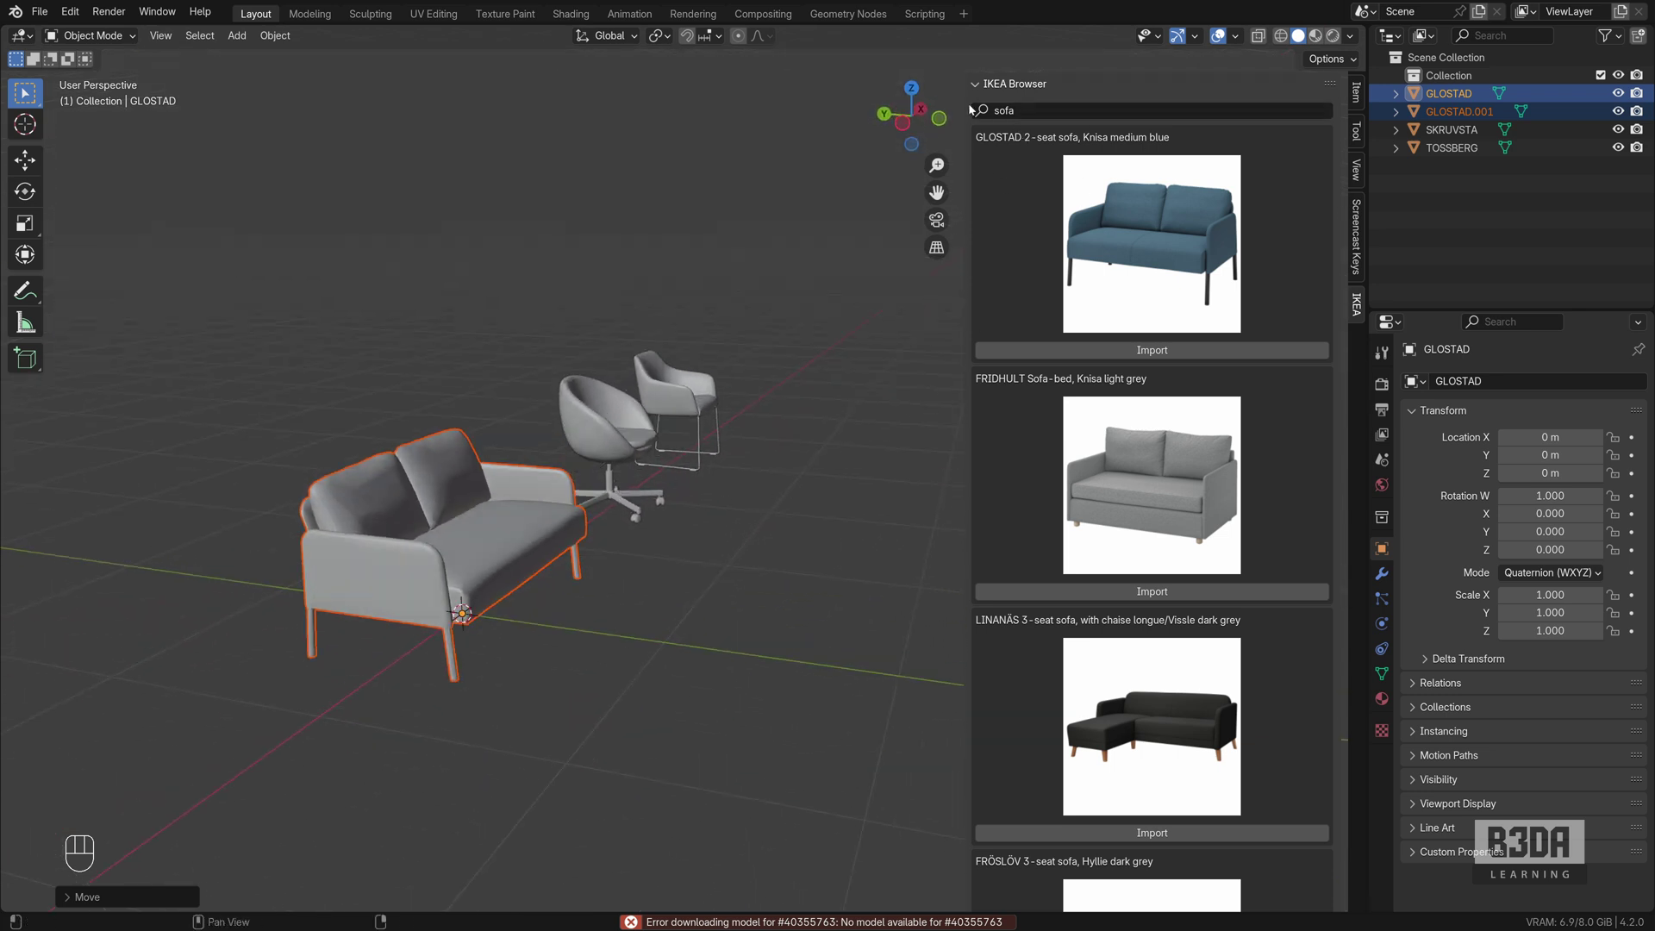
# - View the IKEA product details for the sofa, then for the swivel chair and the TOSSBERG chair by selecting each
pyautogui.scroll(-5, 1195, 399)
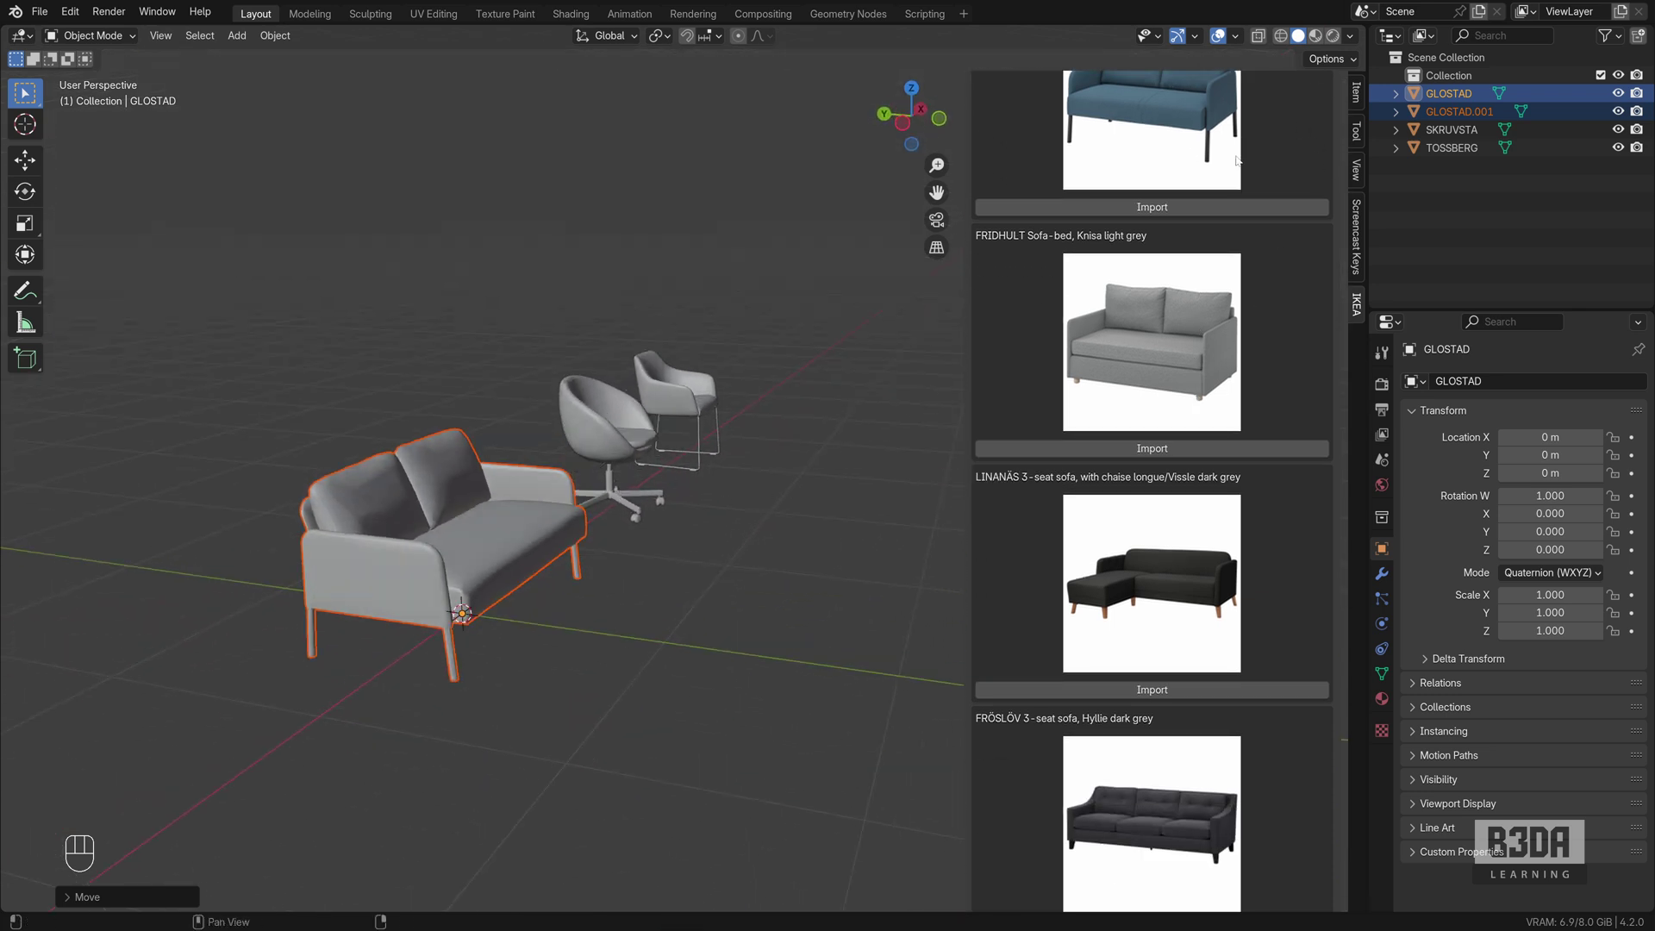
pyautogui.scroll(-8, 1234, 164)
pyautogui.scroll(-10, 1232, 207)
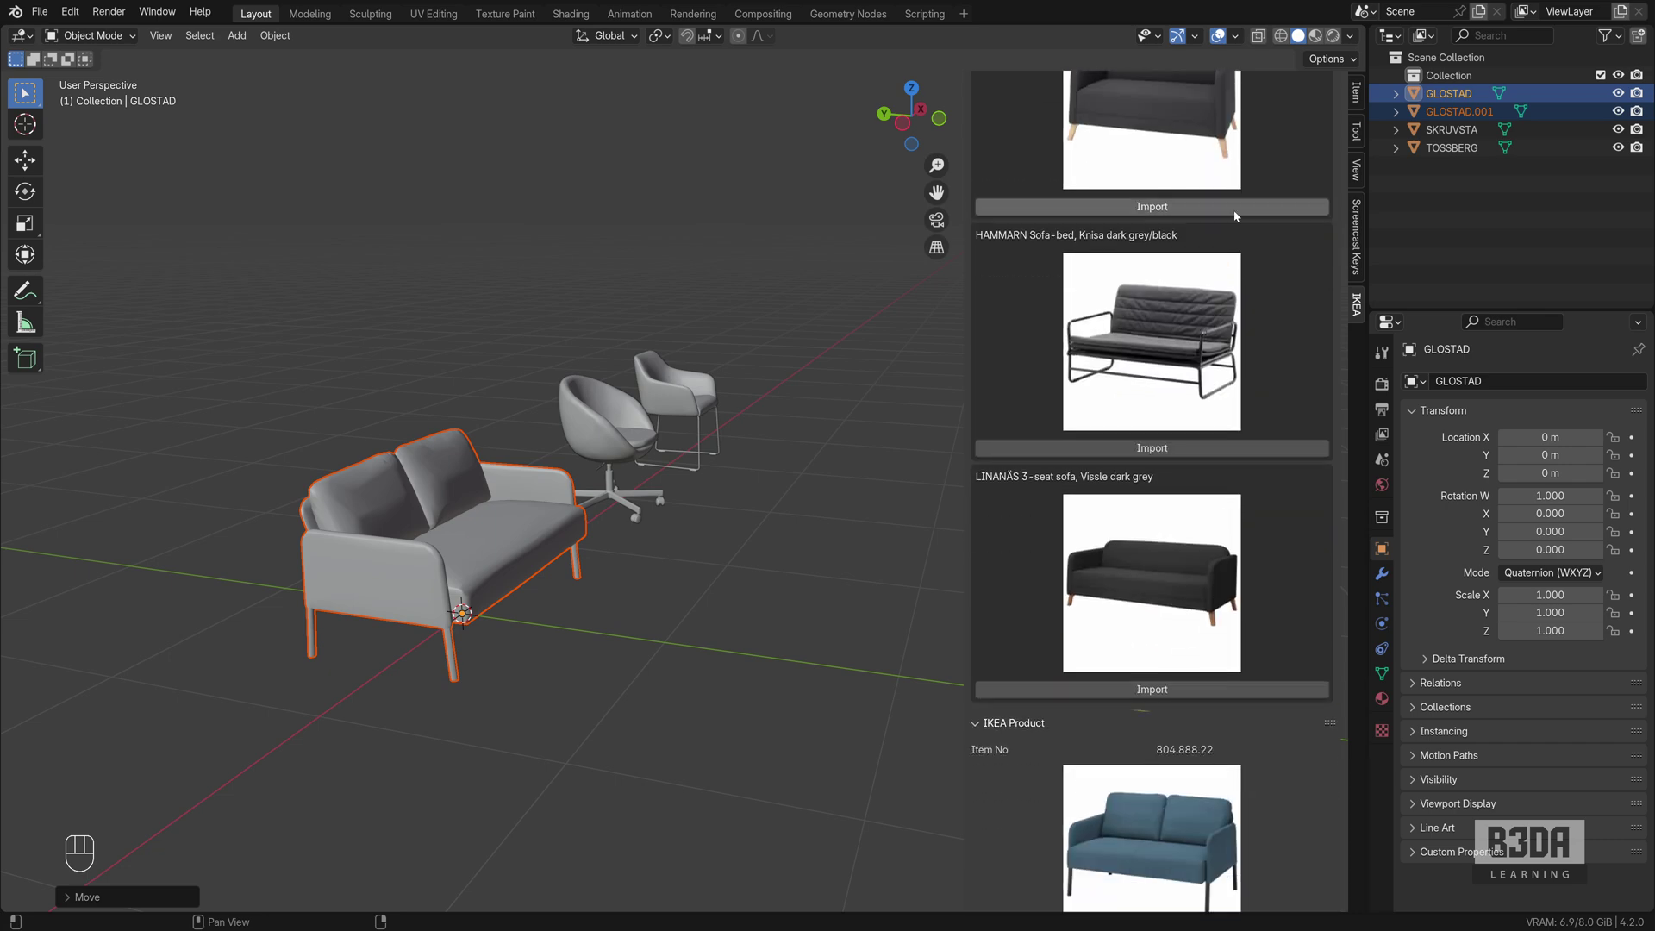
pyautogui.scroll(-1, 1185, 428)
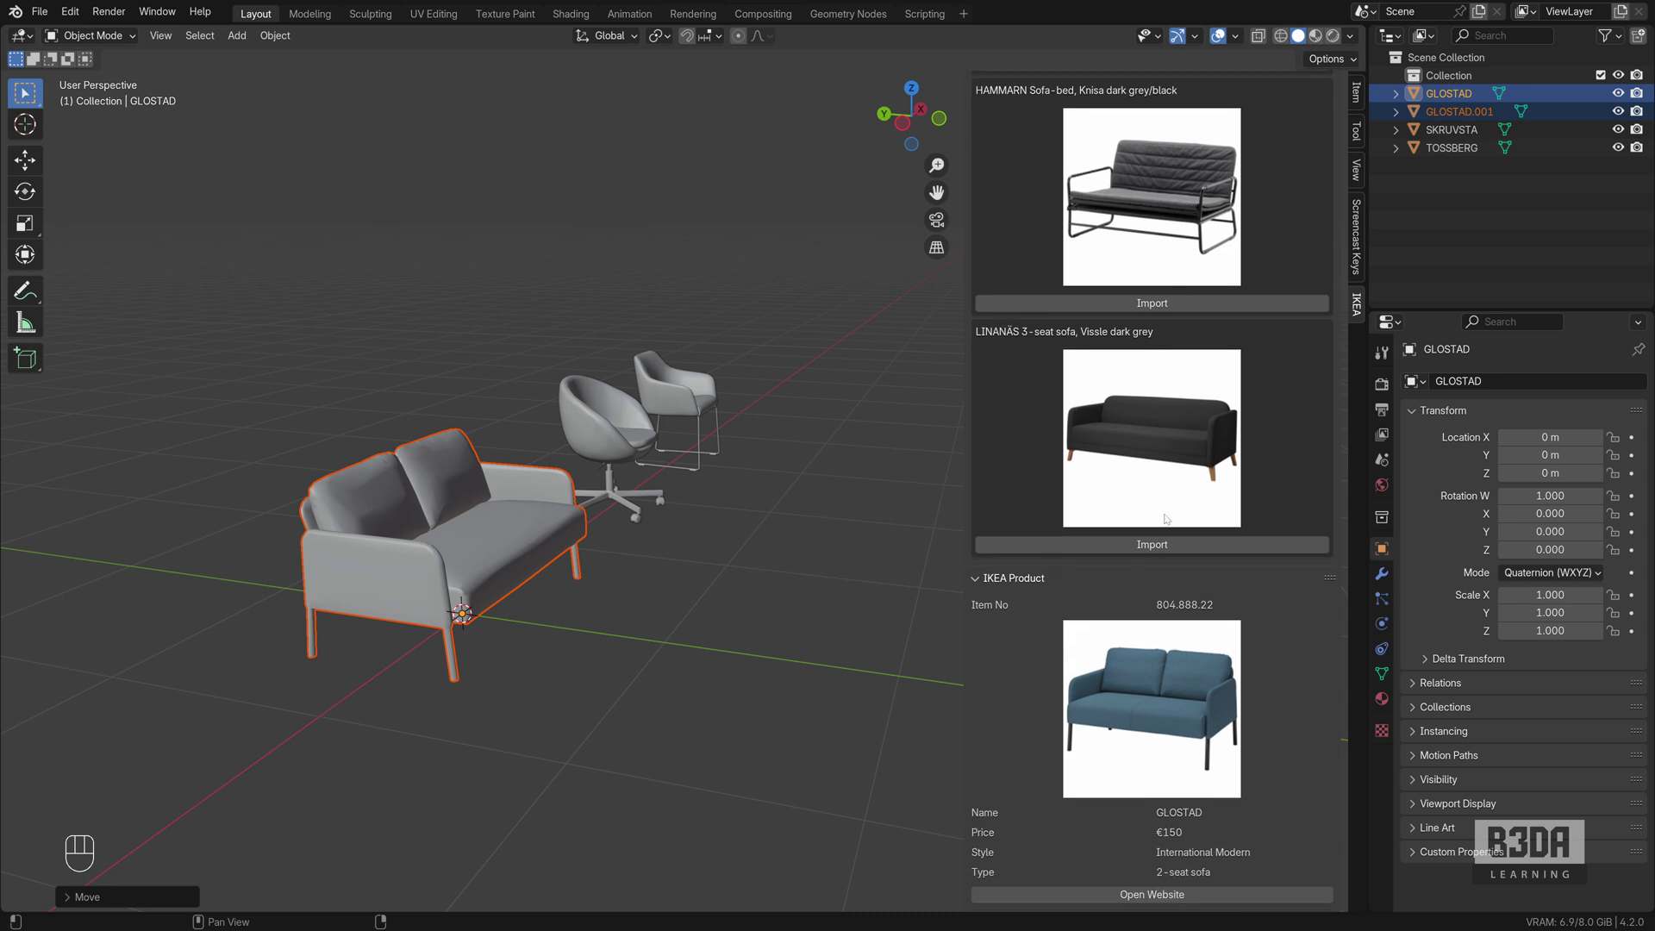
pyautogui.click(590, 423)
pyautogui.click(686, 396)
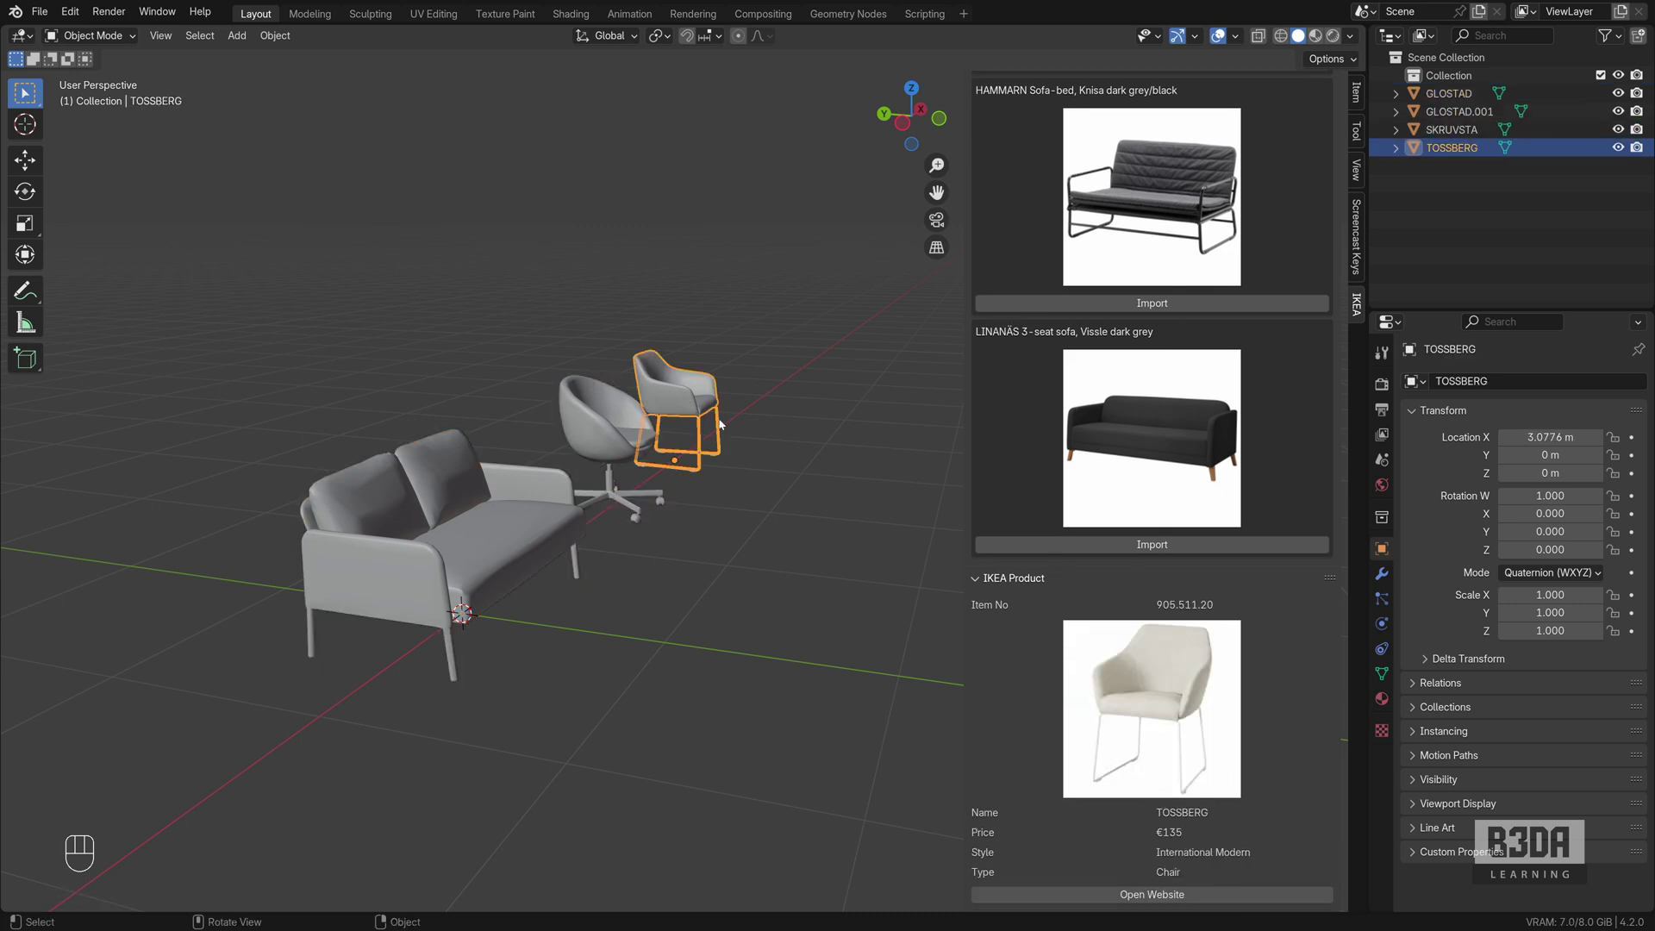
pyautogui.moveTo(685, 397); pyautogui.dragTo(733, 406, button='middle')
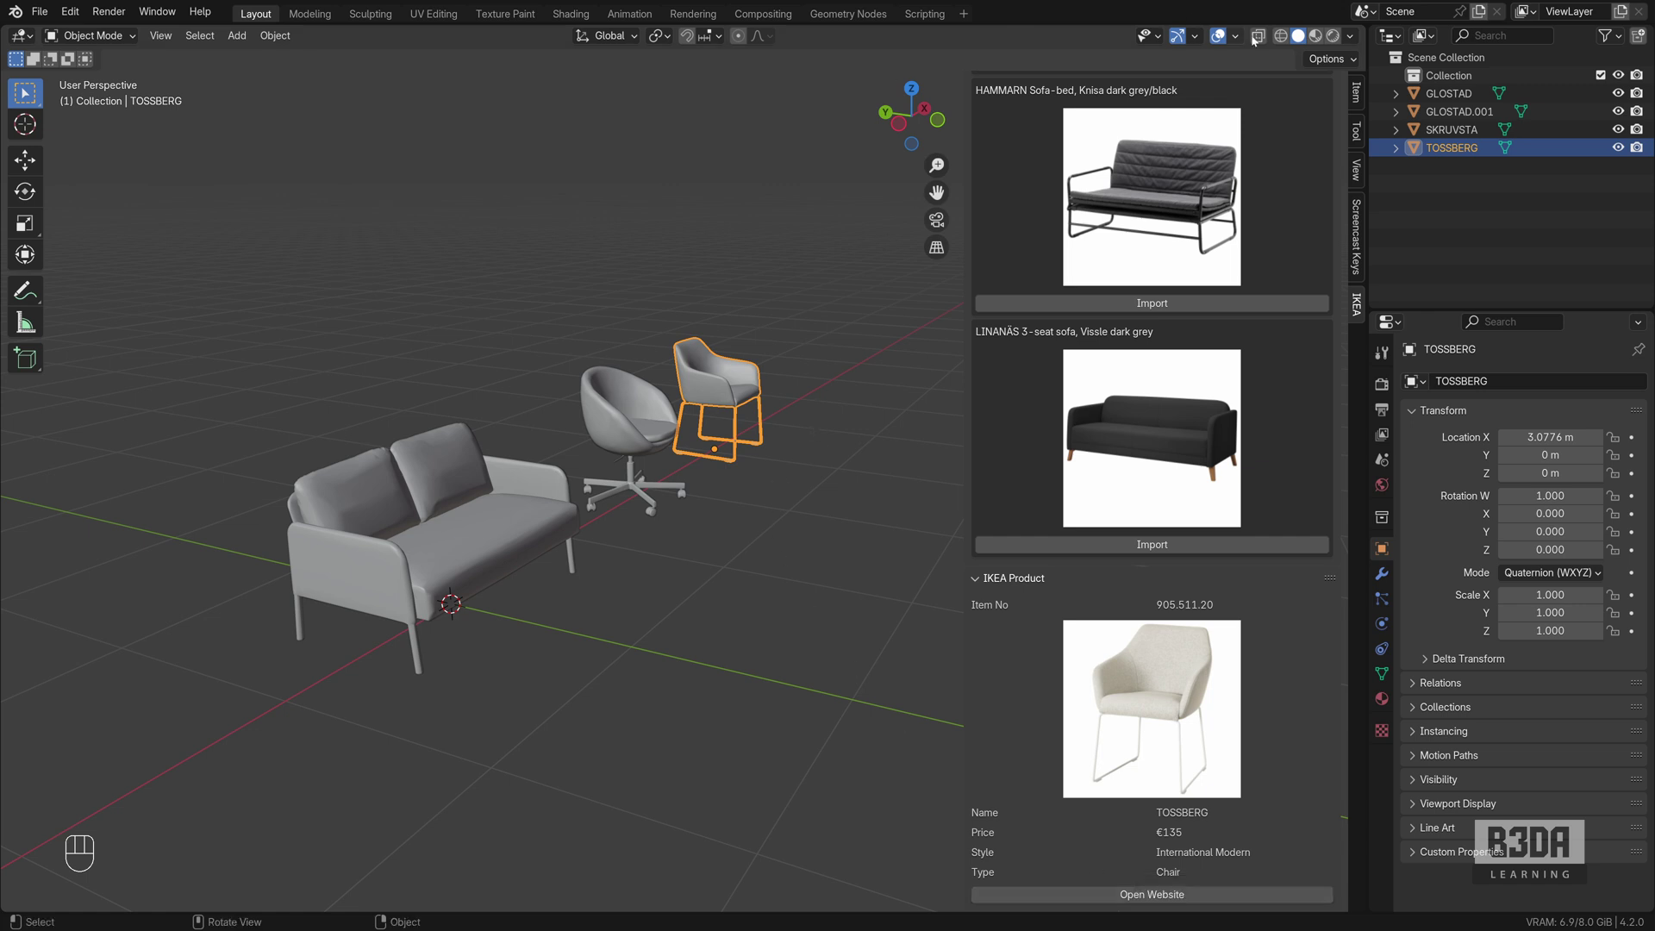
# - Switch the viewport to Material Preview shading, deselect the chair, and frame the sofa and both chairs
pyautogui.click(1316, 36)
pyautogui.click(751, 500)
pyautogui.moveTo(757, 494); pyautogui.dragTo(569, 543, button='middle')
pyautogui.scroll(3, 354, 560)
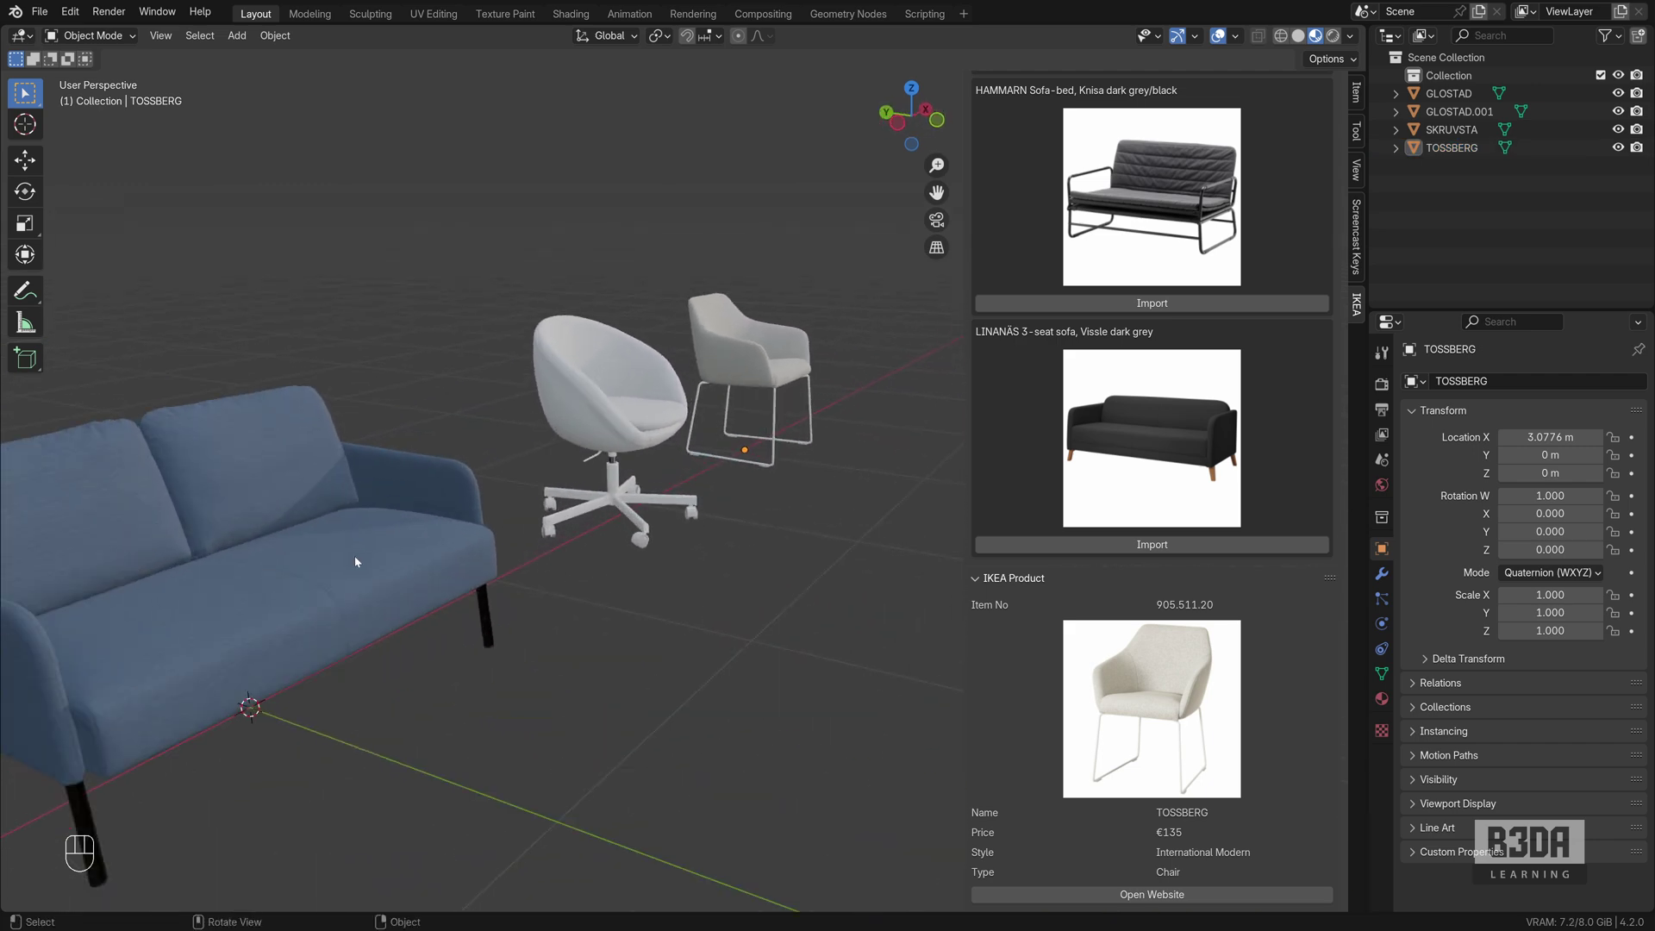
pyautogui.keyDown('shift'); pyautogui.moveTo(324, 551); pyautogui.dragTo(519, 499, button='middle'); pyautogui.keyUp('shift')
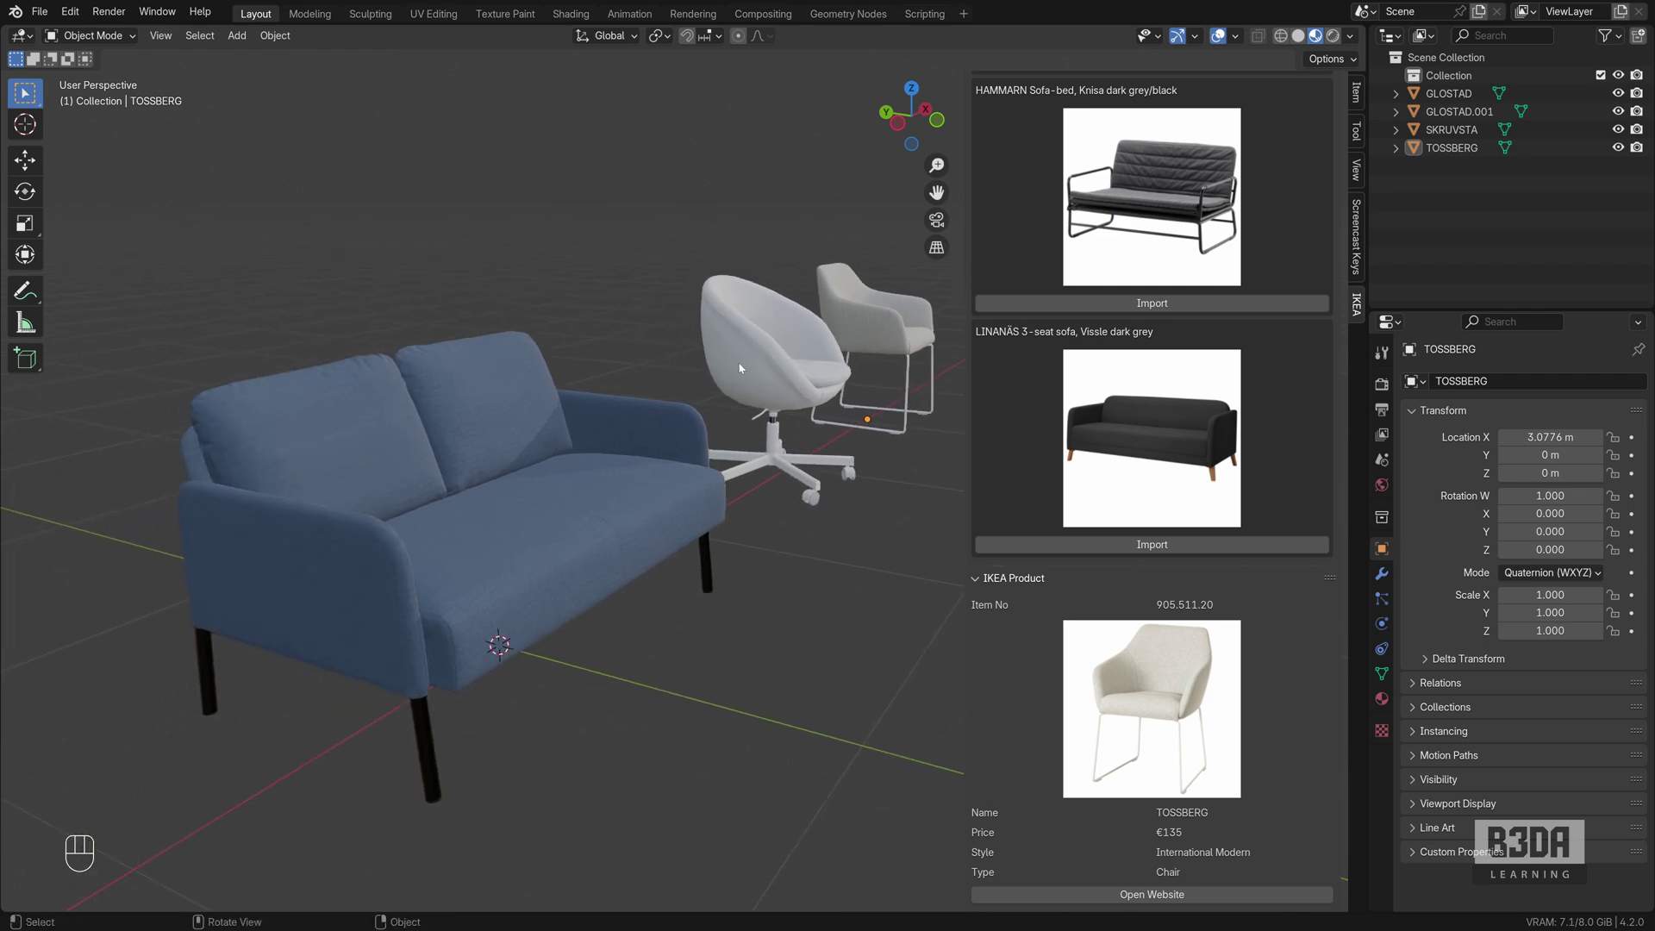
# - Examine the meshes of the imported sofa and chairs in wireframe, and return to Material Preview shading
pyautogui.click(1258, 36)
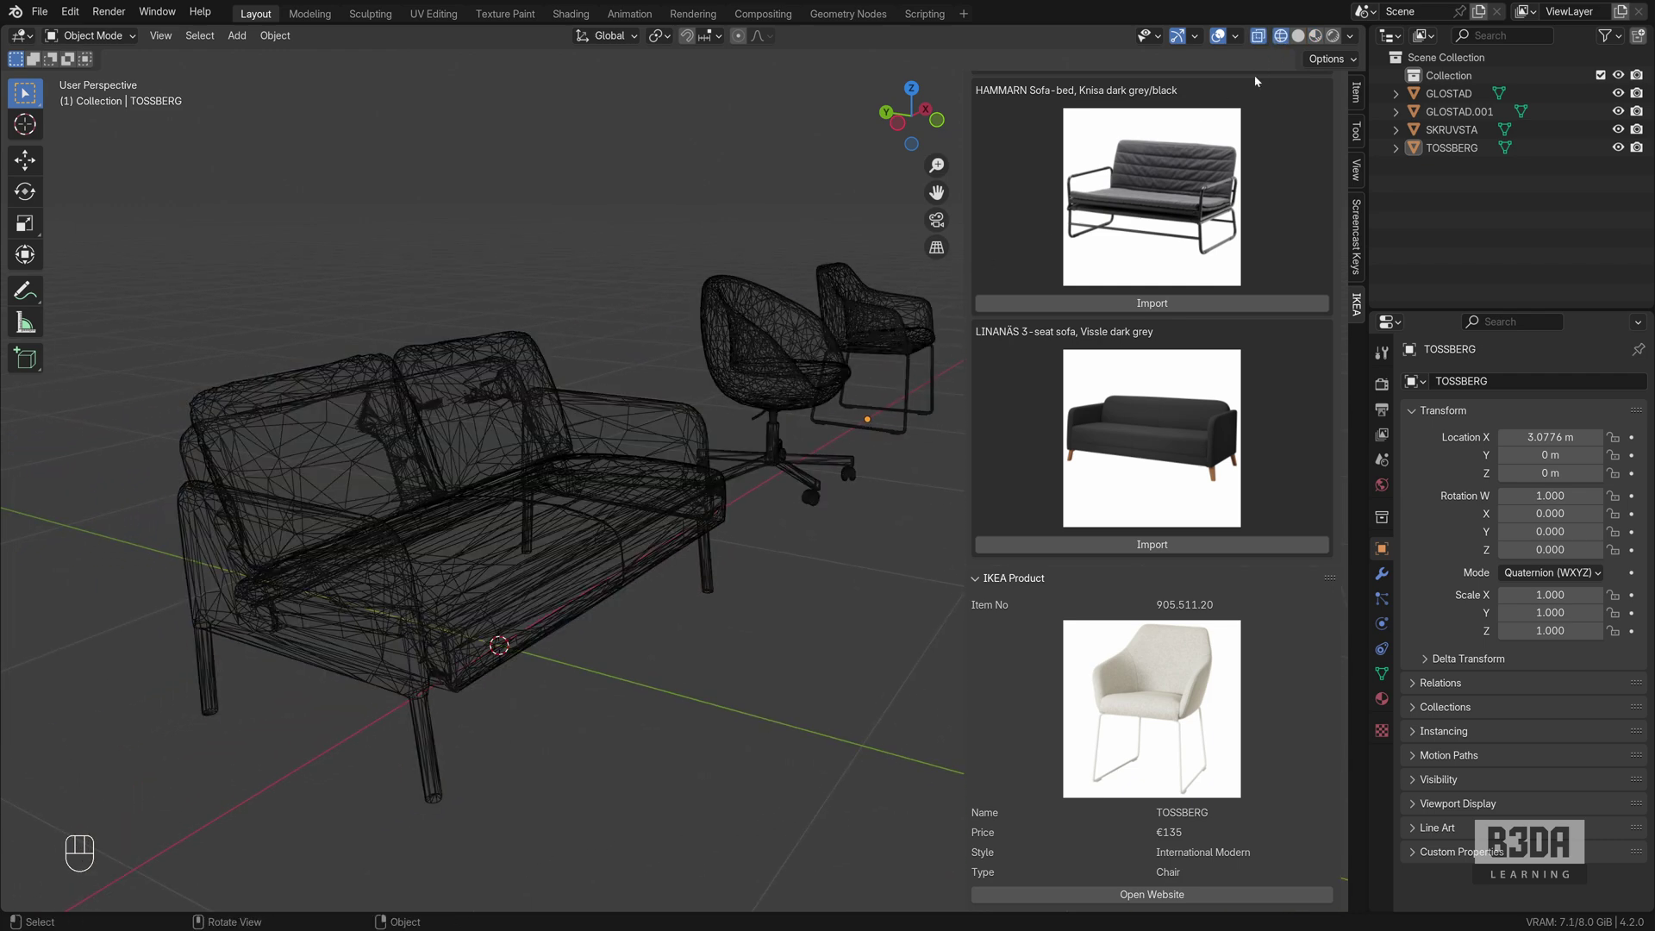
pyautogui.moveTo(403, 428); pyautogui.dragTo(694, 448, button='middle')
pyautogui.scroll(-5, 695, 448)
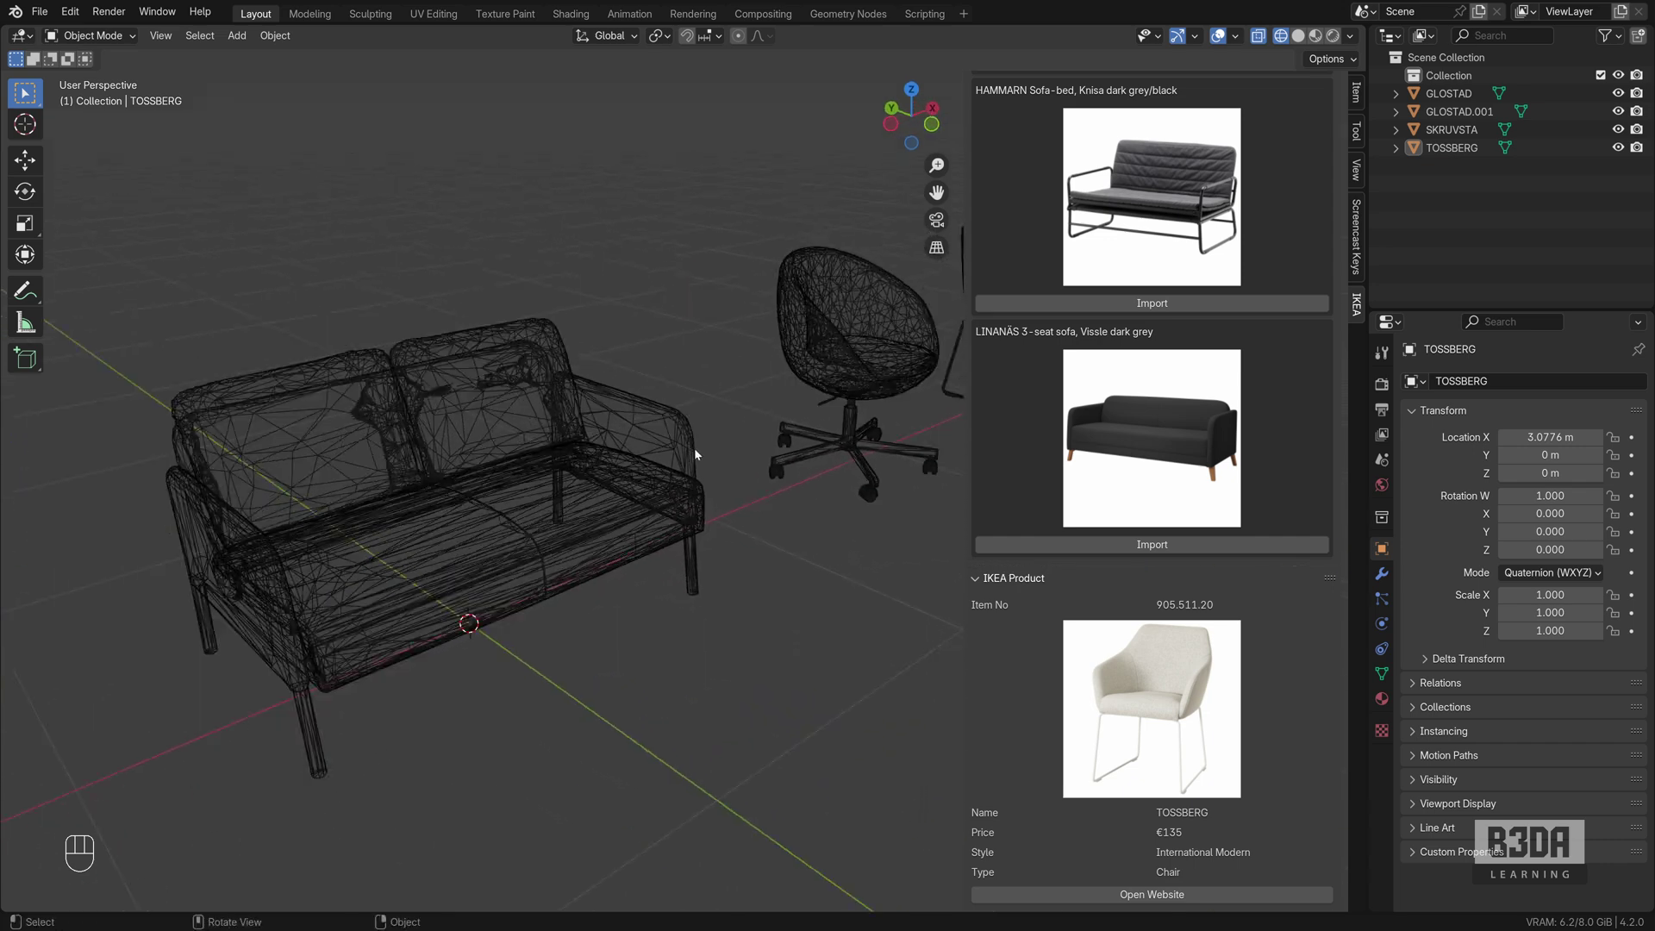
pyautogui.keyDown('shift'); pyautogui.moveTo(825, 407); pyautogui.dragTo(661, 442, button='middle'); pyautogui.keyUp('shift')
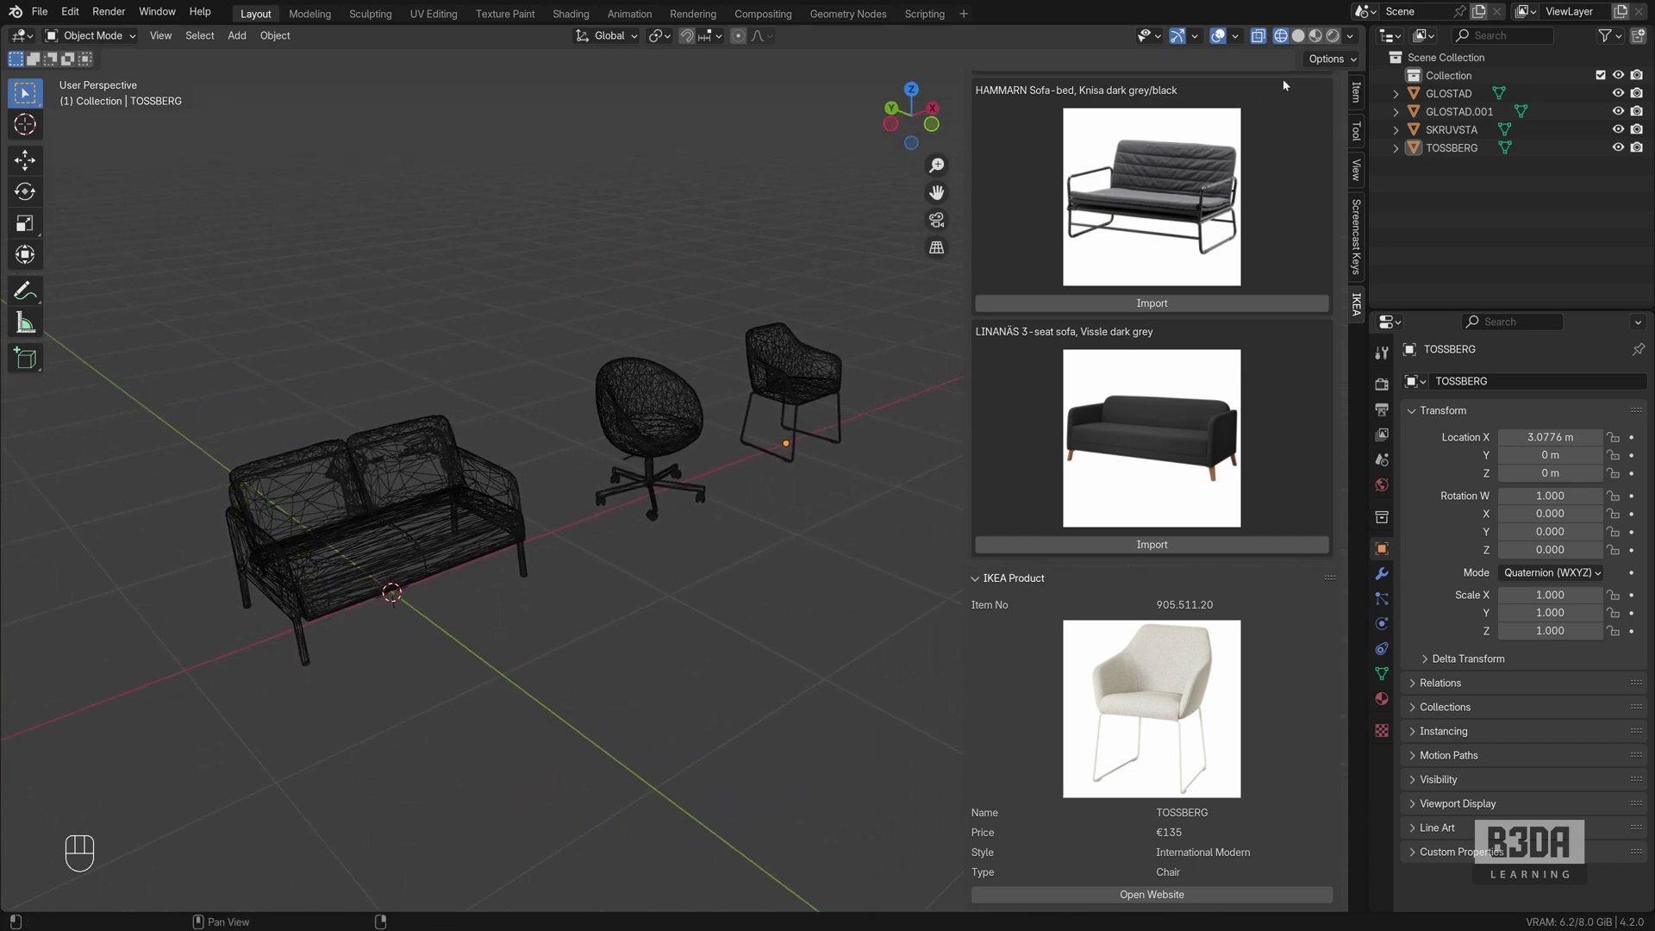
pyautogui.click(1315, 35)
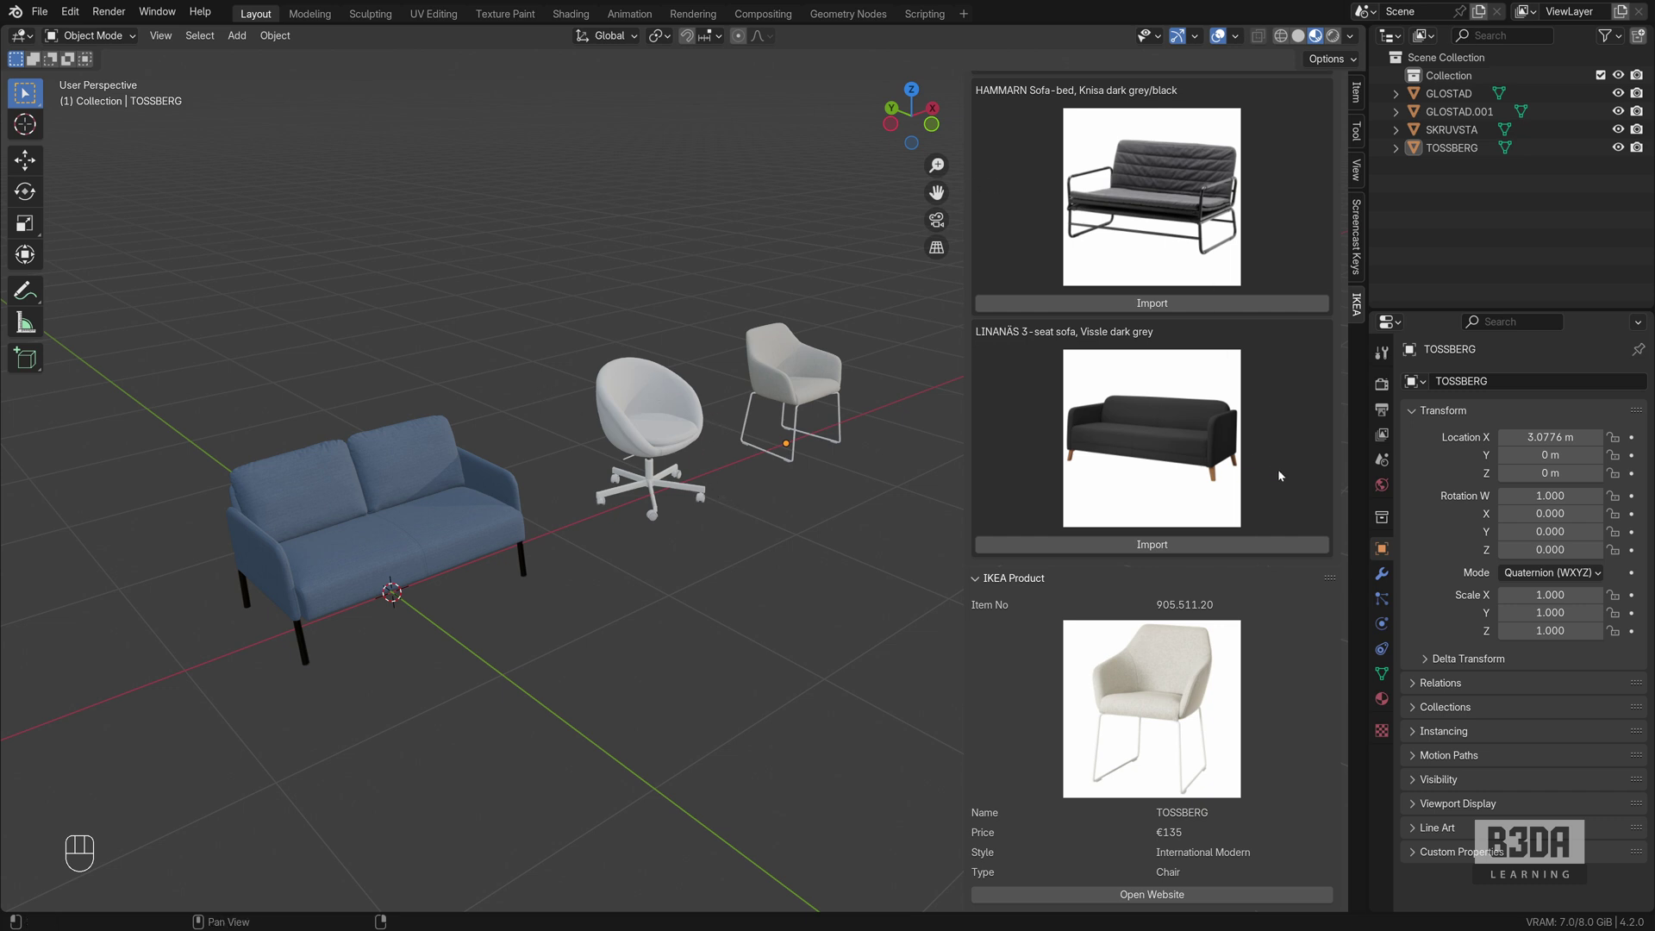
# - Search the IKEA catalogue for "sofa knisa" and look through the resulting models
pyautogui.scroll(10, 1278, 469)
pyautogui.scroll(10, 1262, 600)
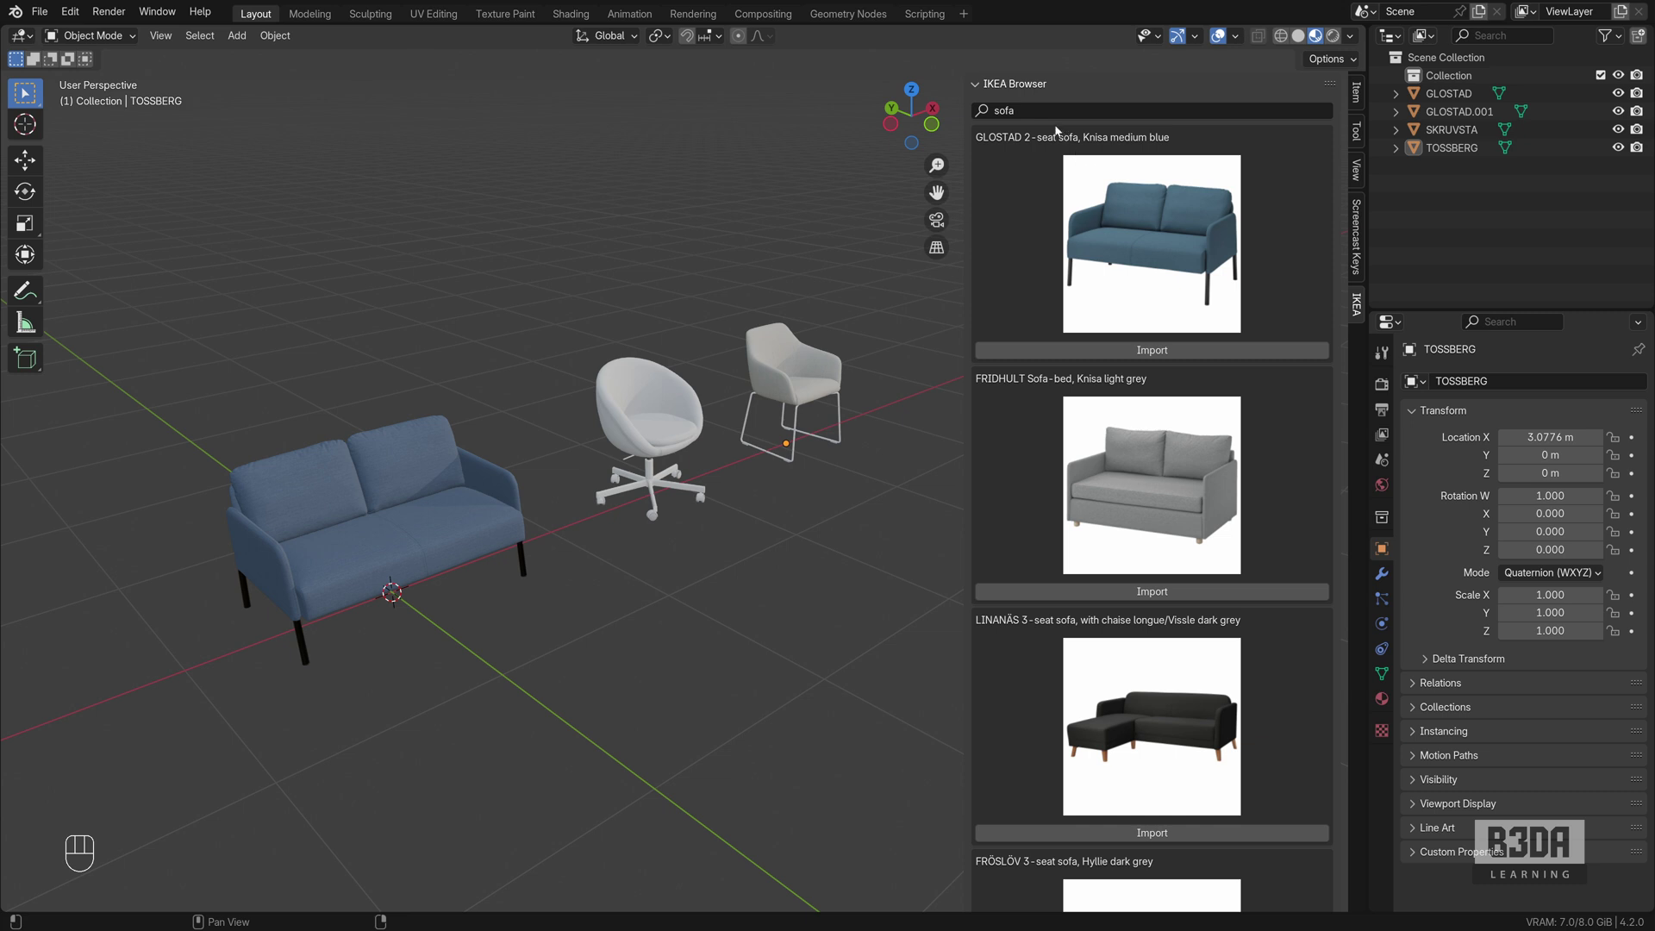
pyautogui.click(999, 111)
pyautogui.write('knisa')
pyautogui.press('Return')
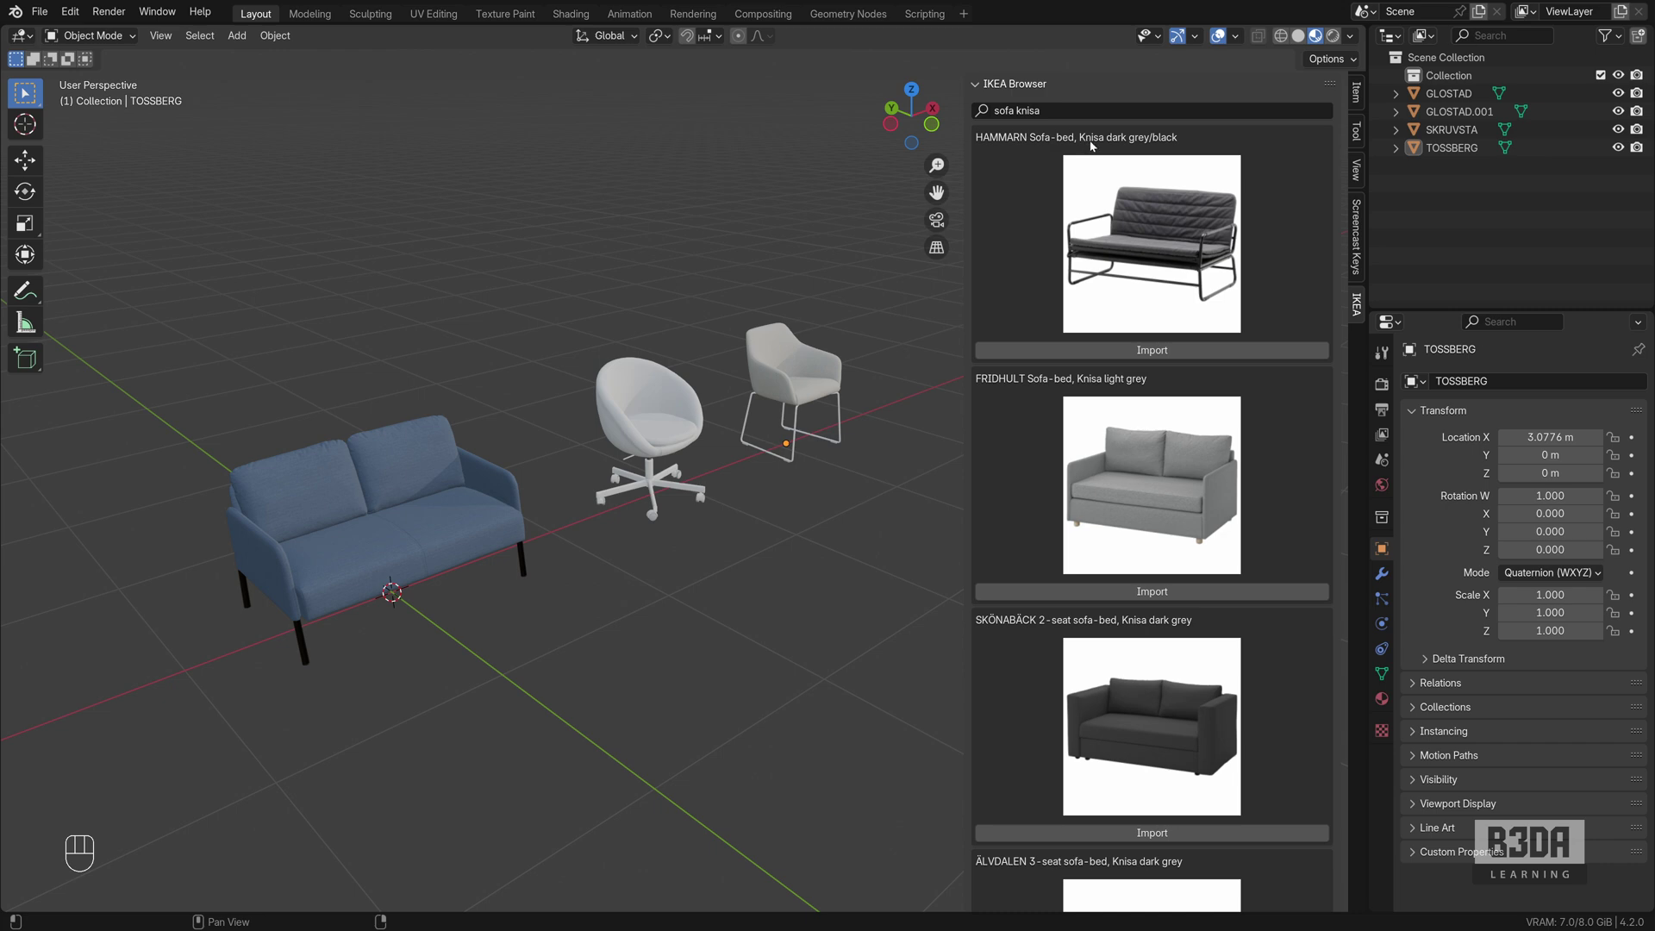
pyautogui.scroll(-5, 1147, 505)
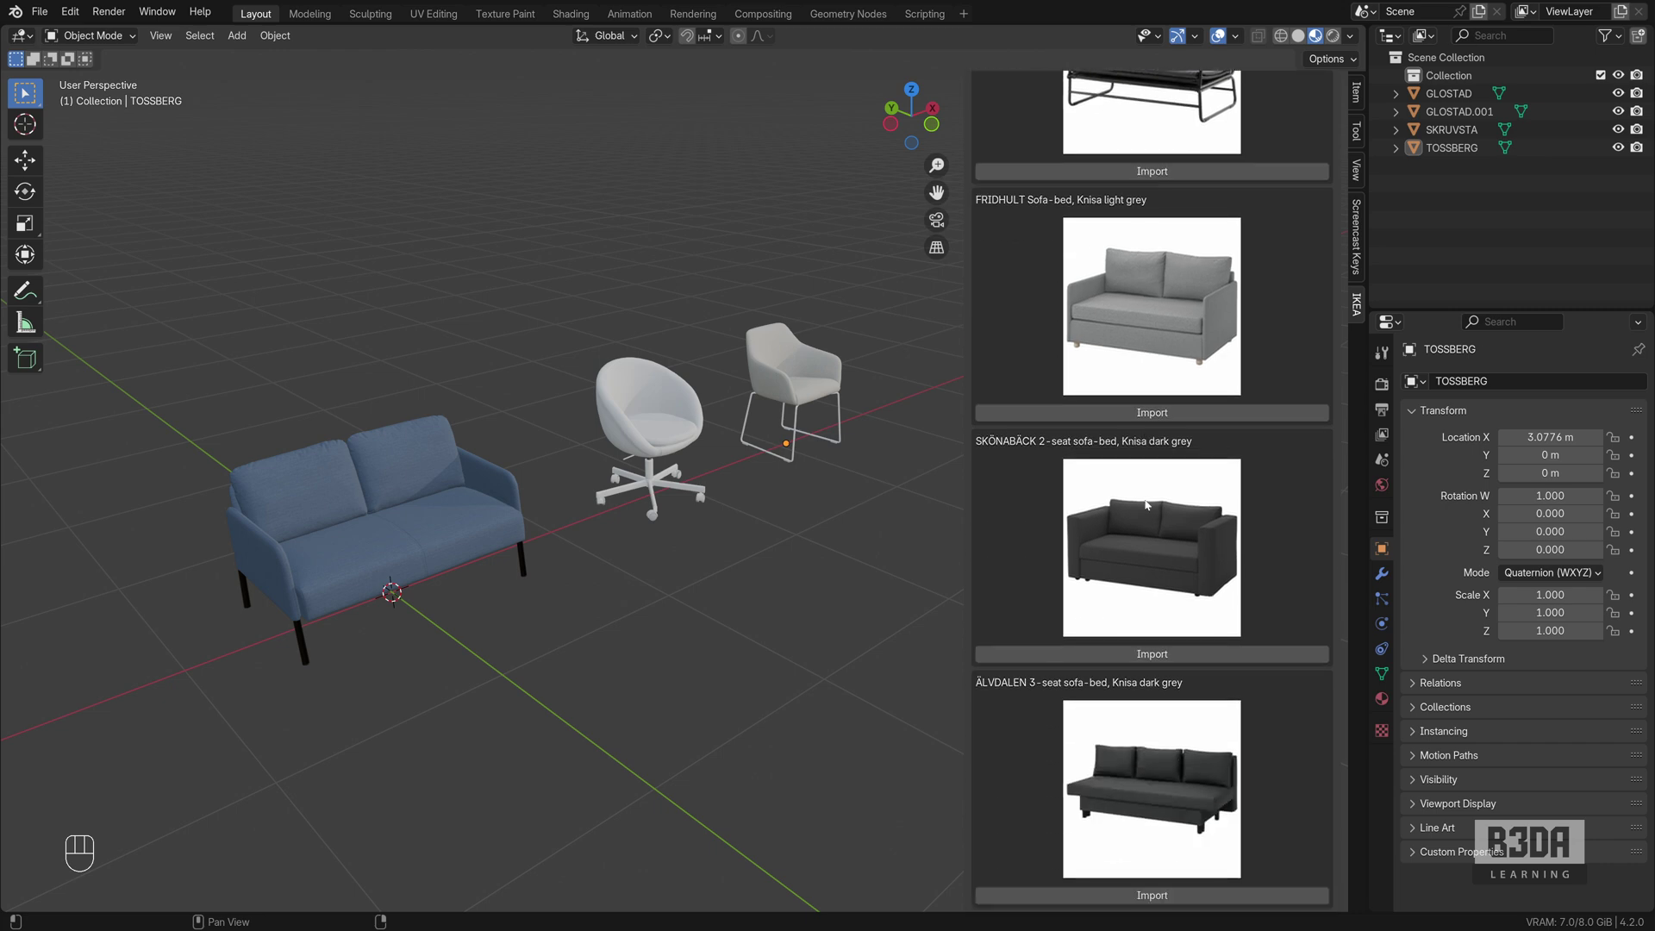
pyautogui.scroll(-20, 1147, 505)
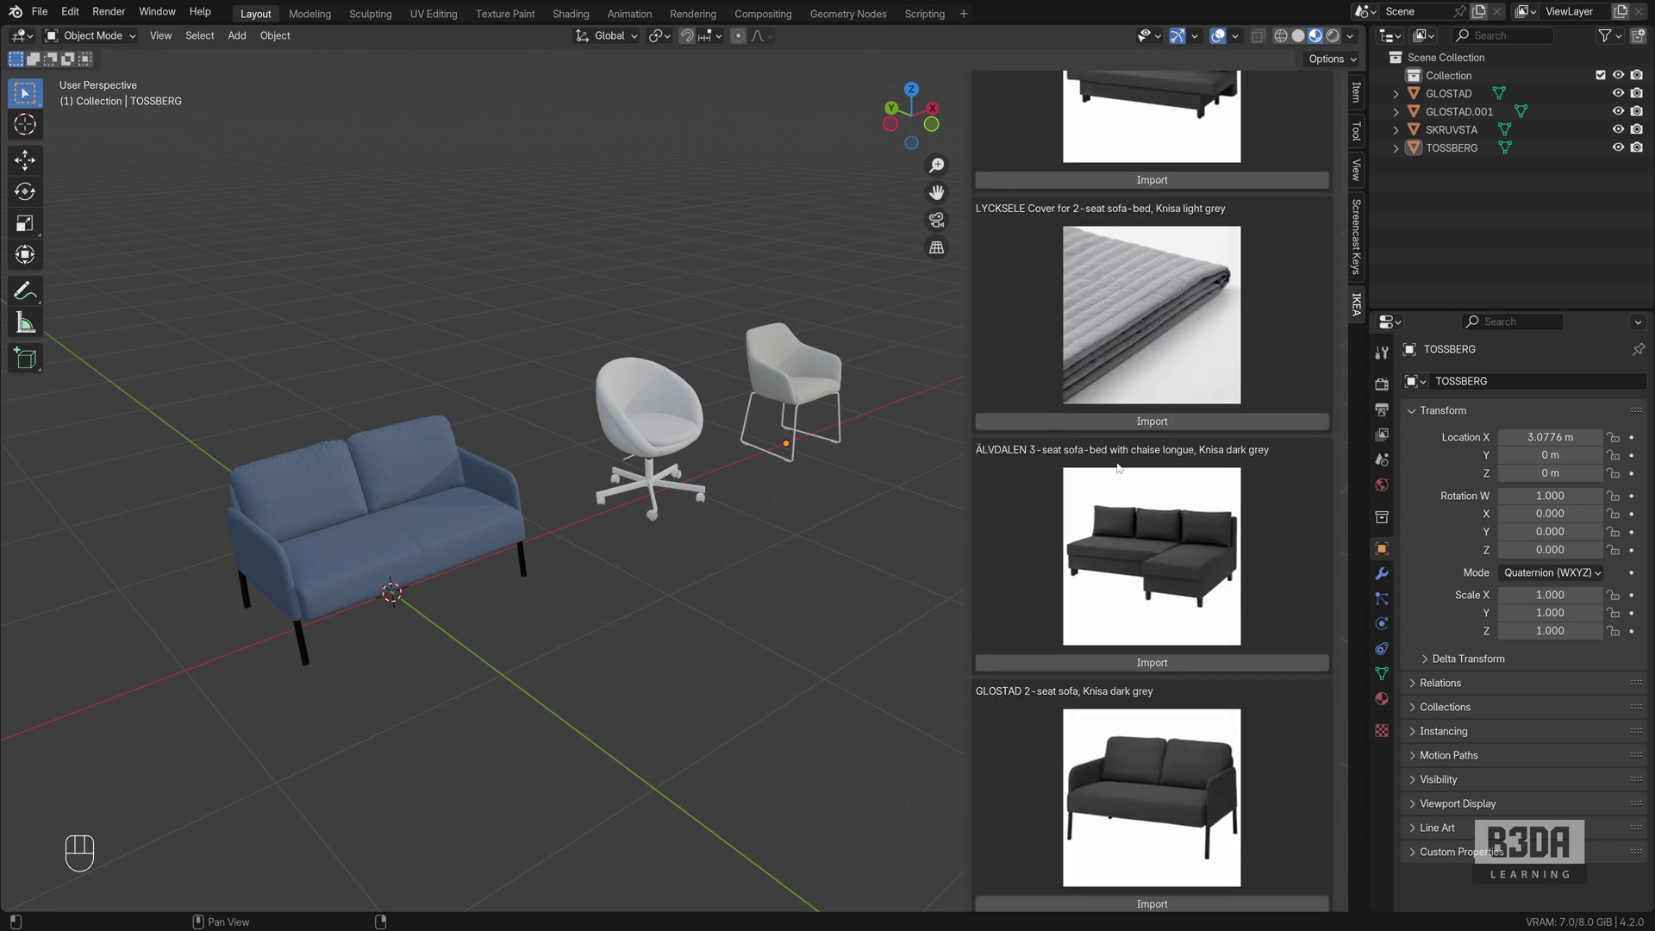
pyautogui.scroll(-20, 1119, 469)
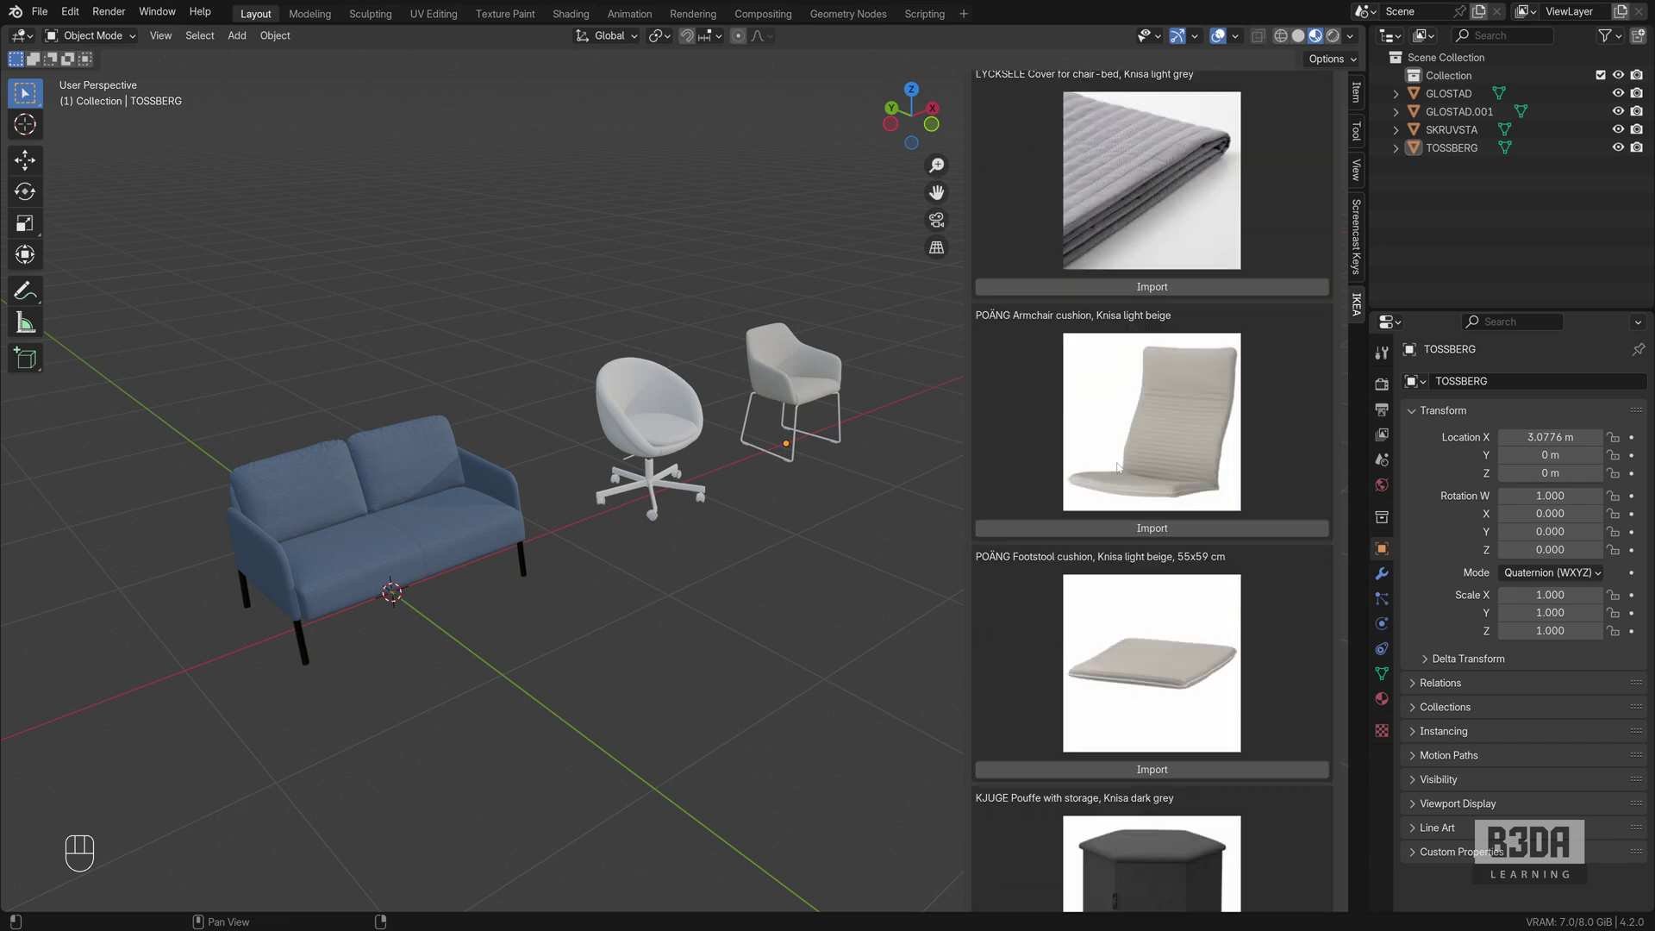
pyautogui.scroll(-20, 1117, 467)
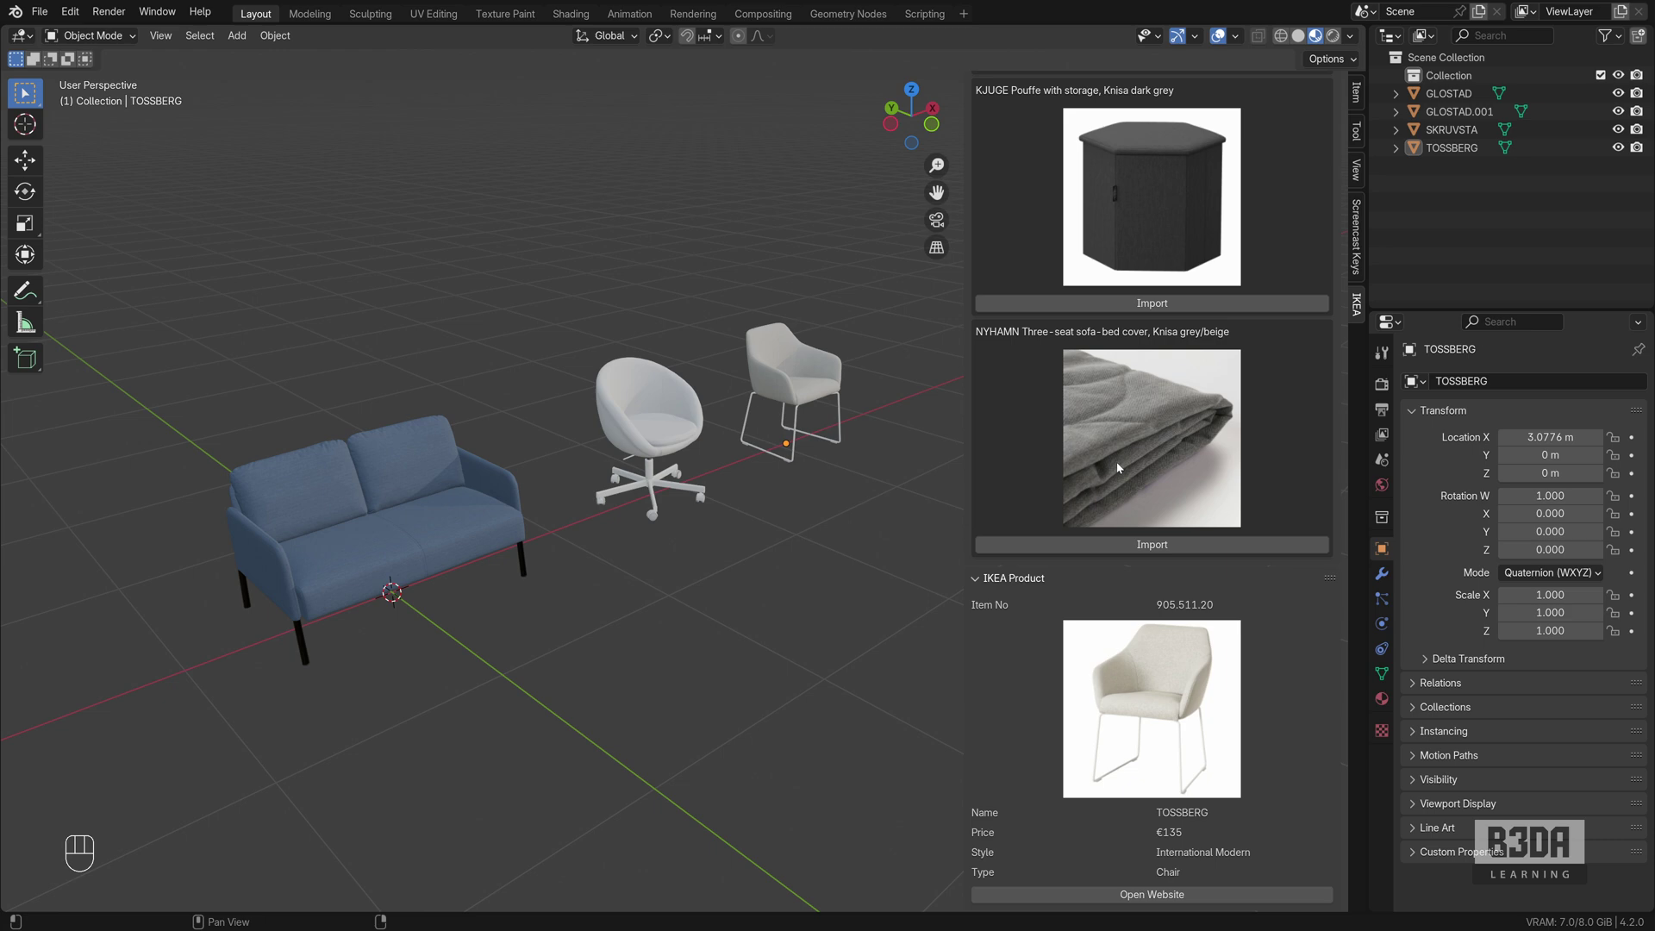
pyautogui.scroll(20, 1119, 468)
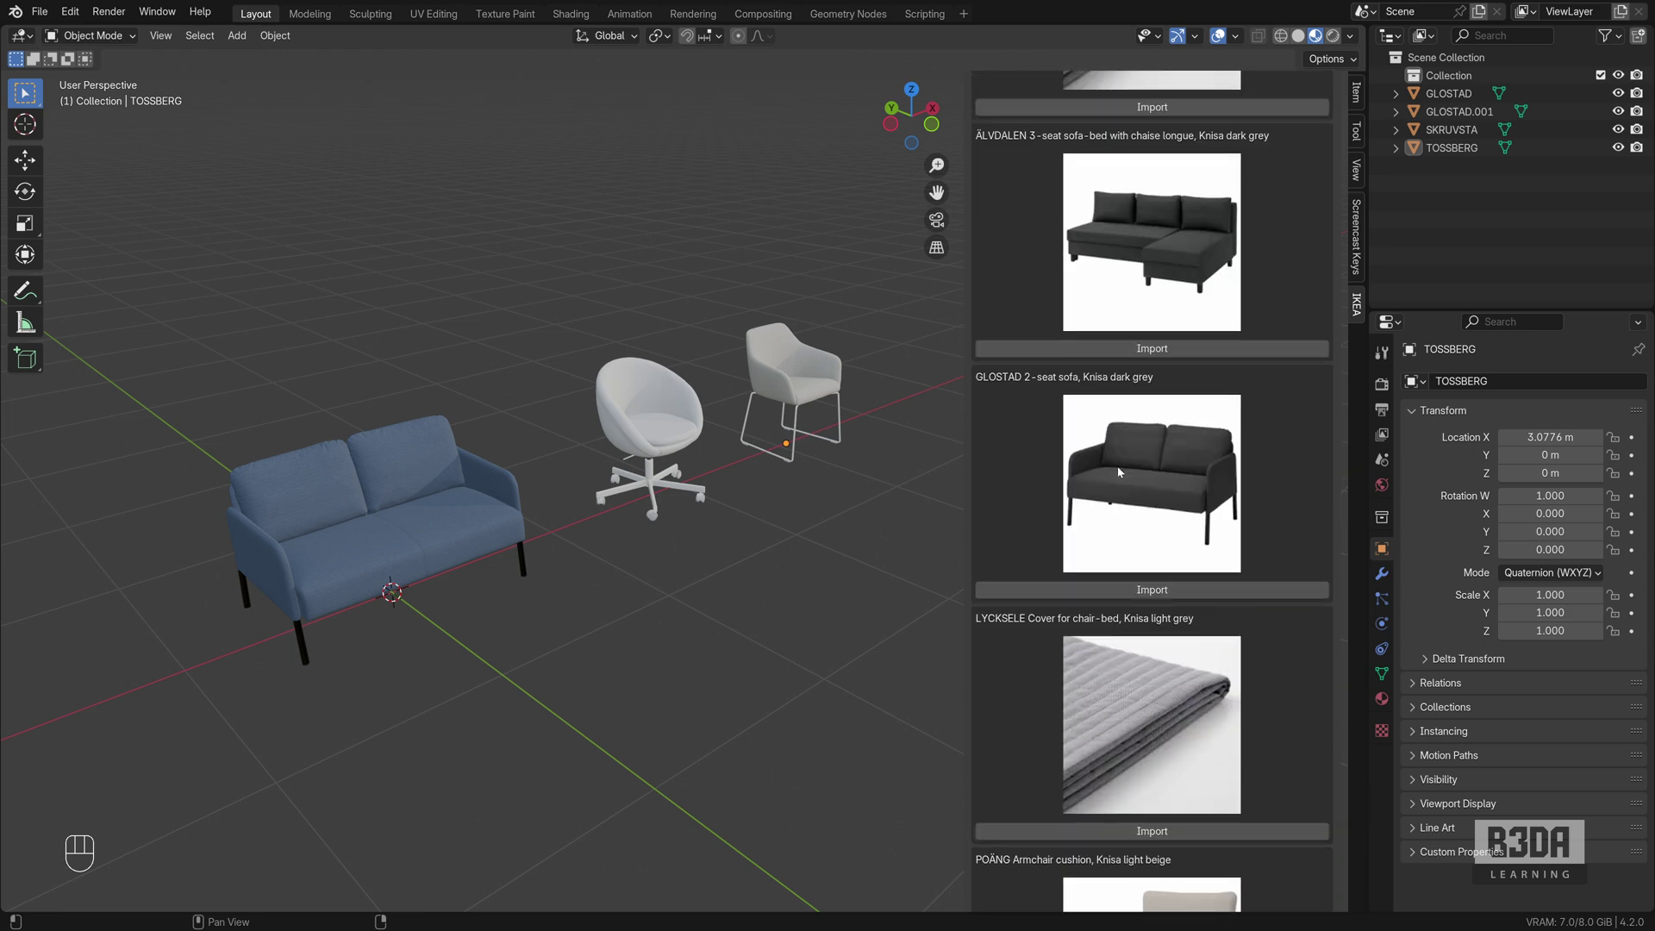
pyautogui.scroll(6, 1118, 472)
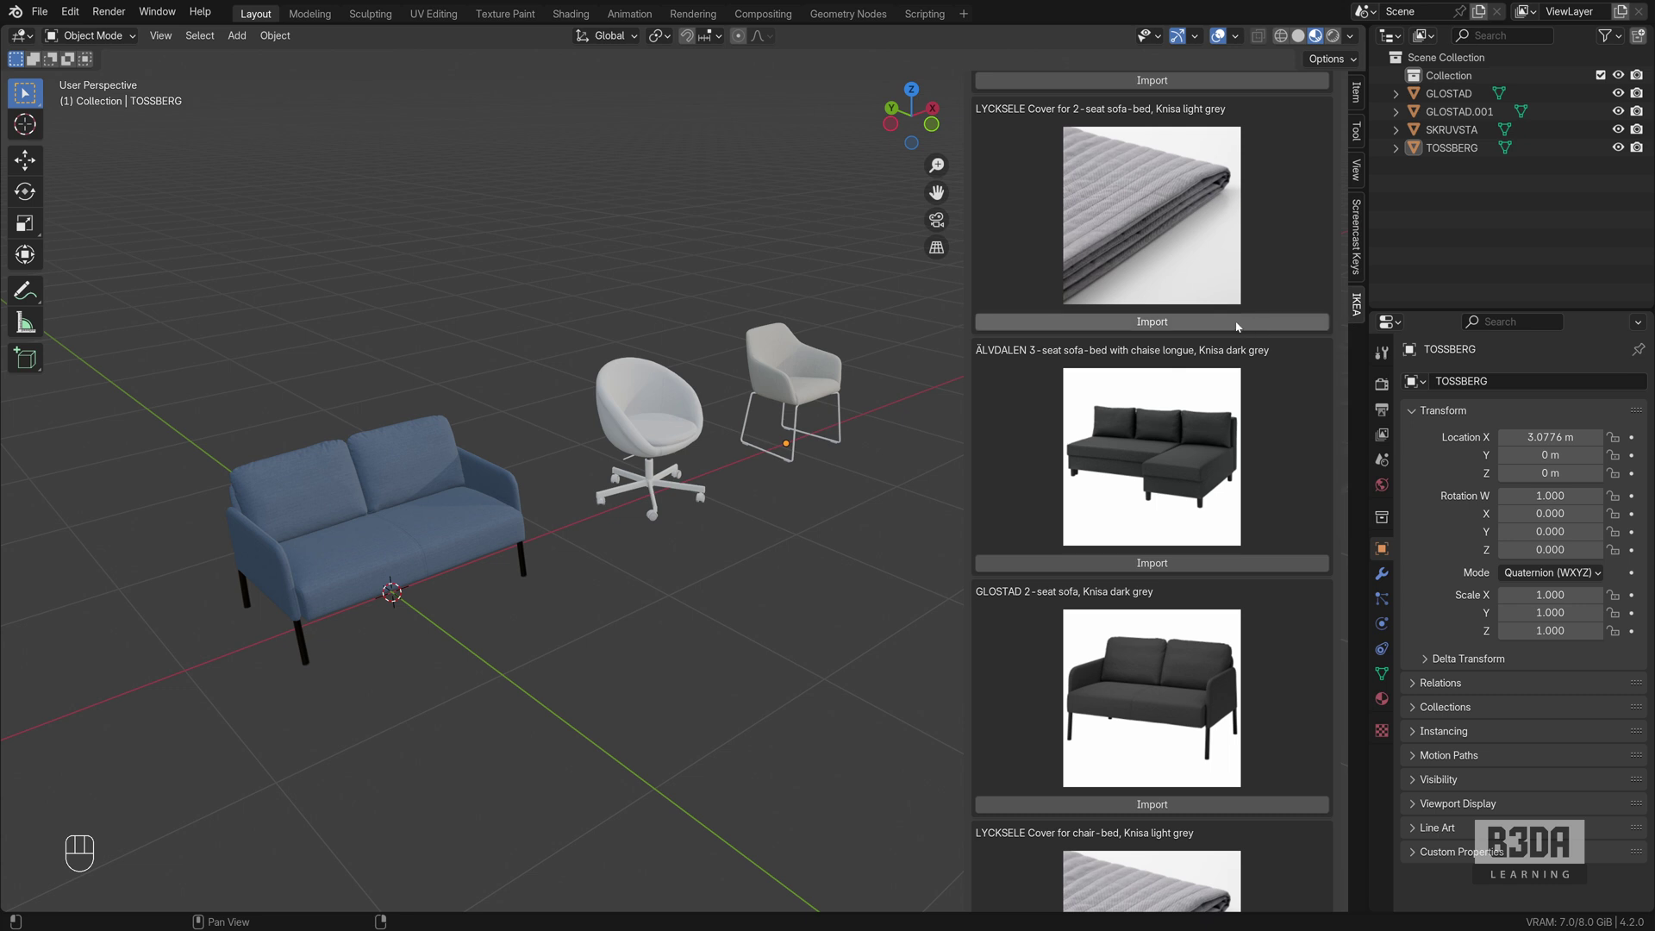